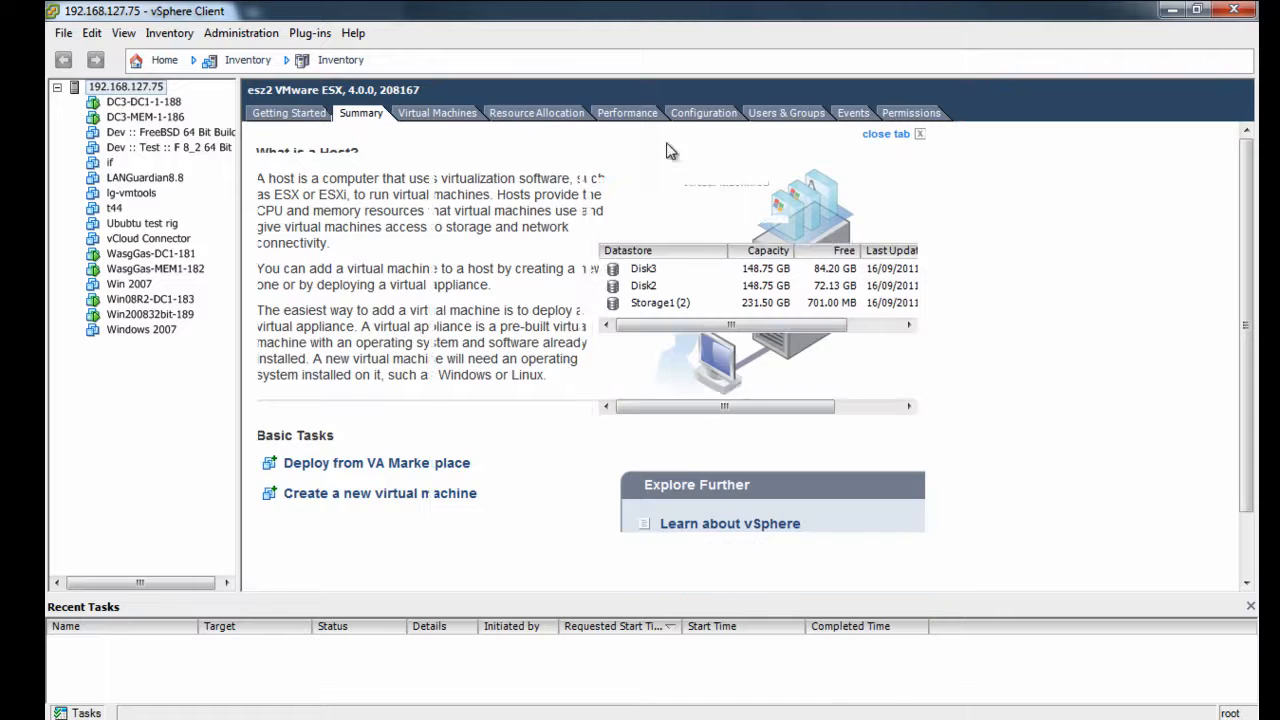
Step: Browse the contents of the Disk2 datastore from the host's summary
left_click(649, 285)
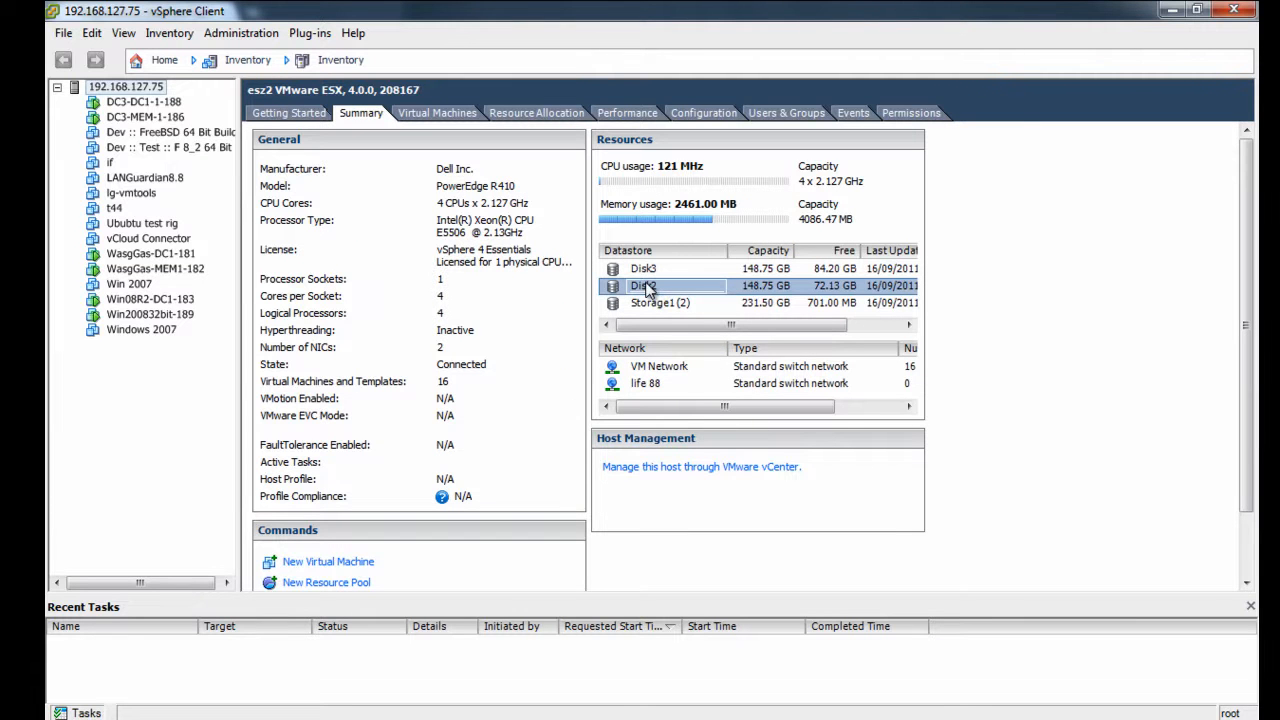
right_click(649, 287)
left_click(700, 316)
right_click(649, 287)
left_click(692, 298)
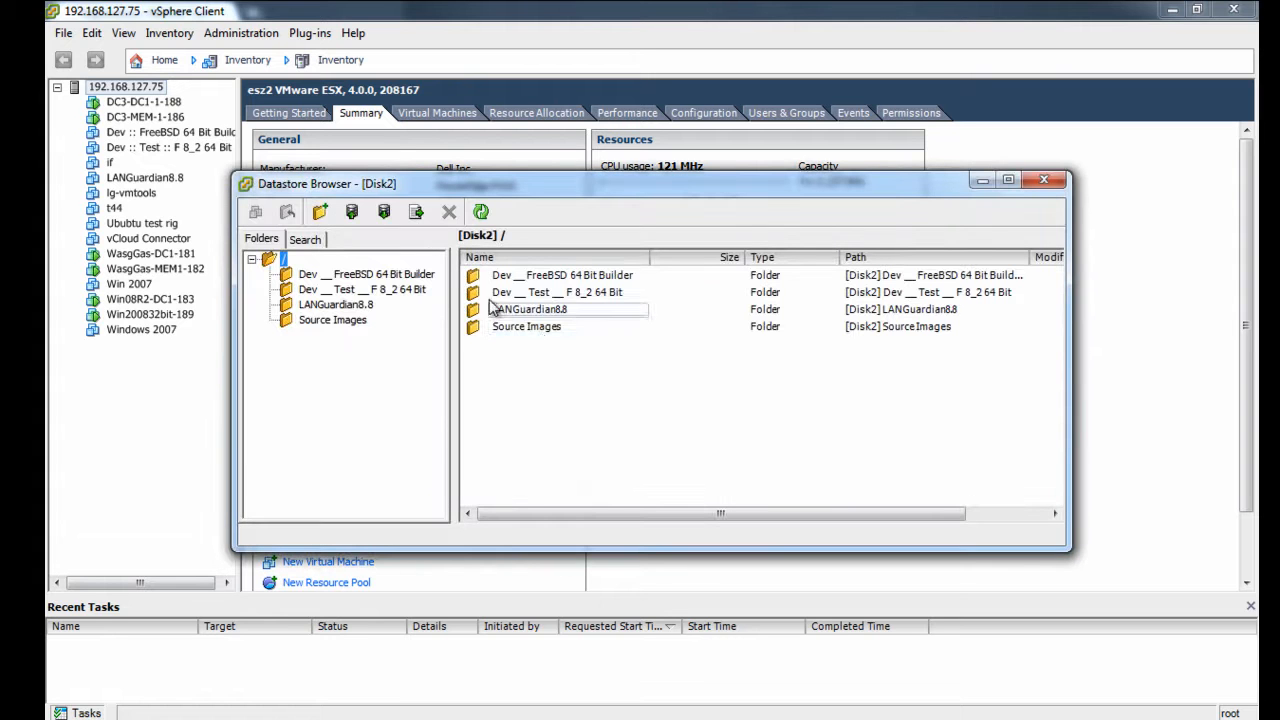
left_click(530, 330)
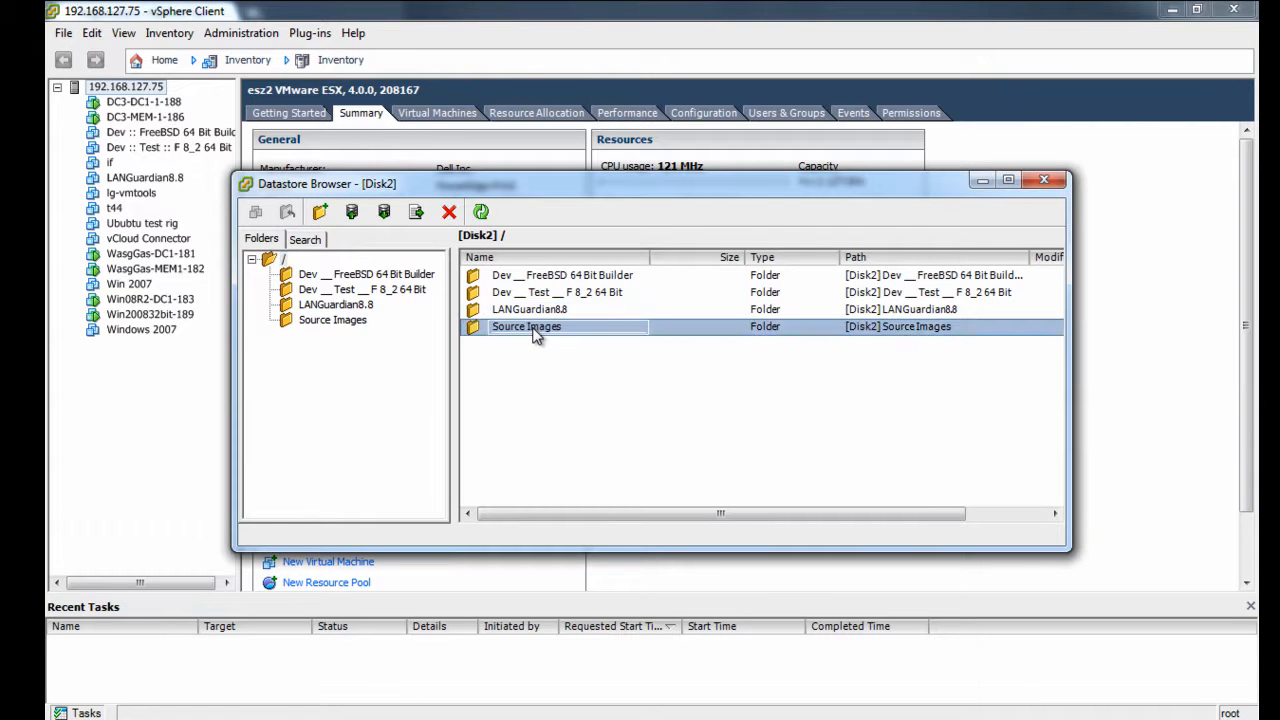
left_click(363, 219)
left_click(388, 237)
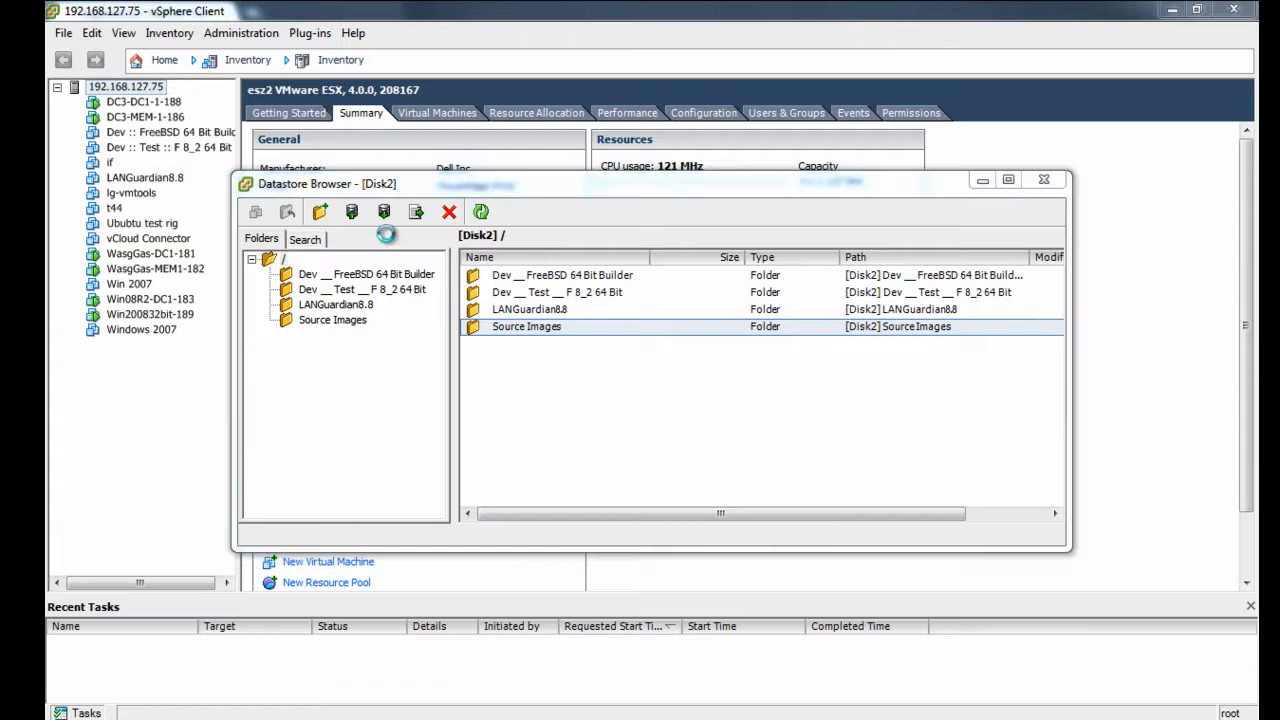
left_click(436, 334)
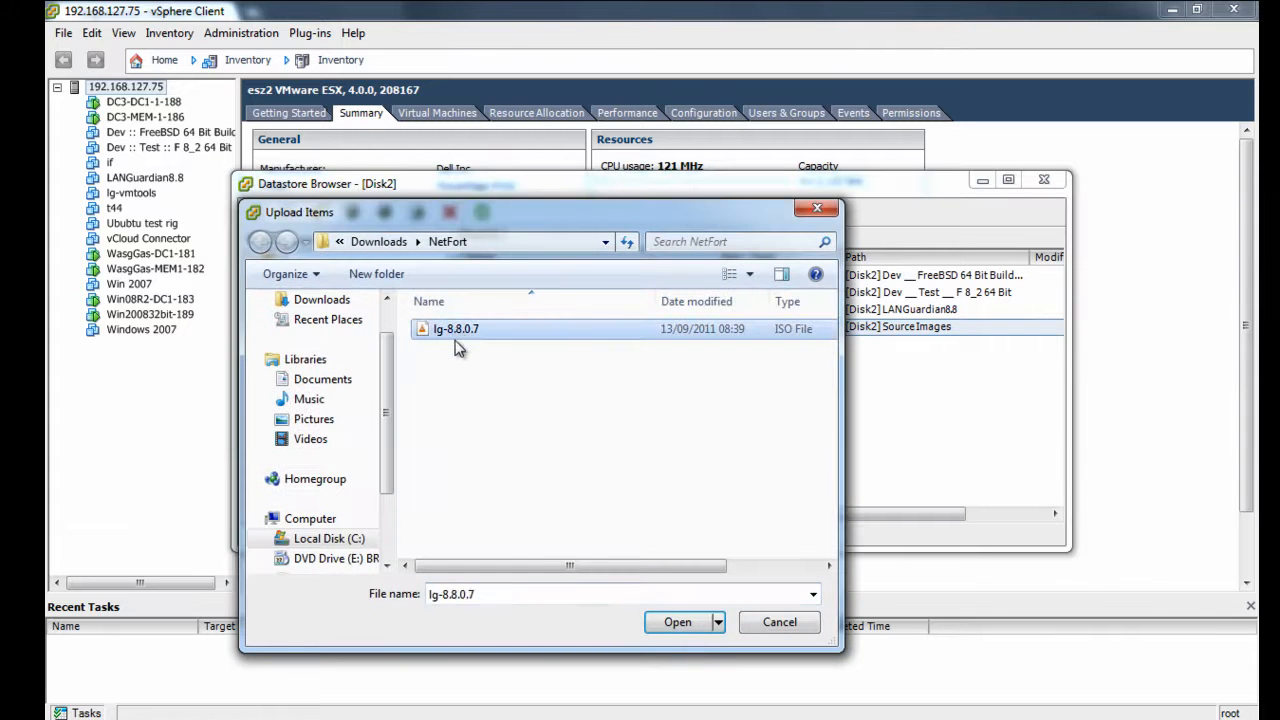
left_click(768, 624)
Step: Check the Source Images folder on Disk2 for the lg-8.8.0.7.iso file and close the datastore browser
left_click(508, 330)
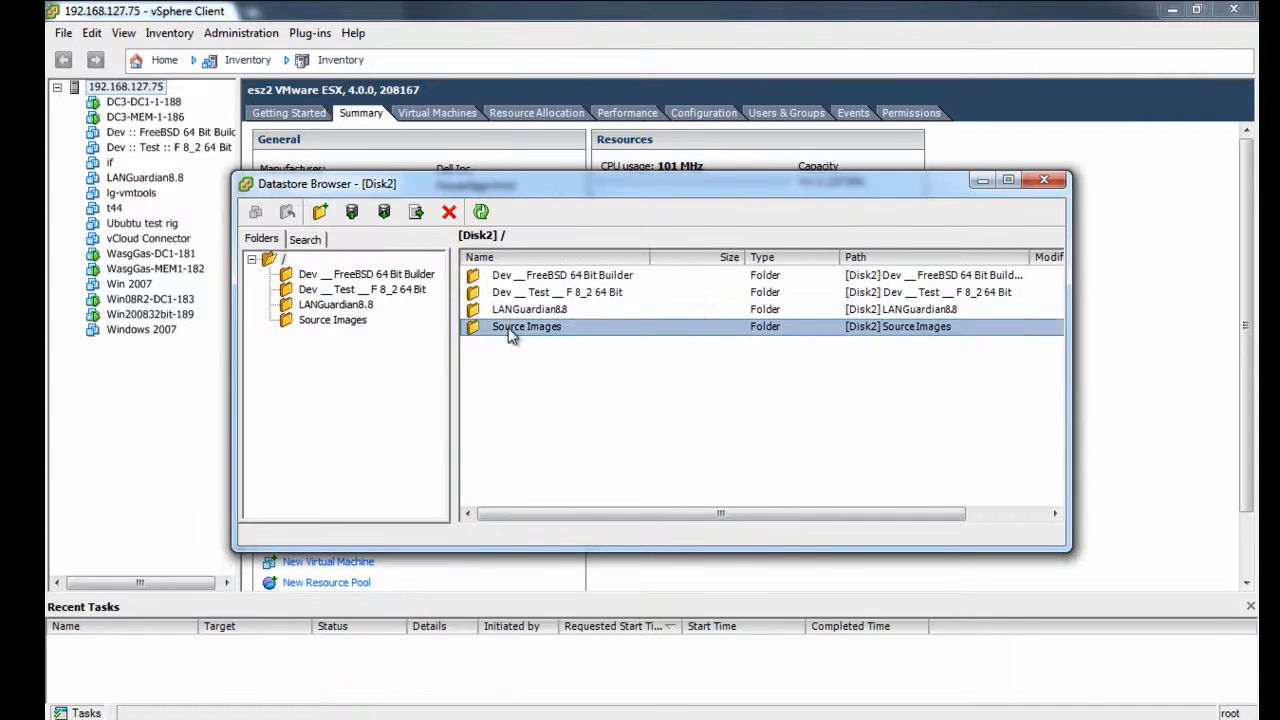
double_click(476, 333)
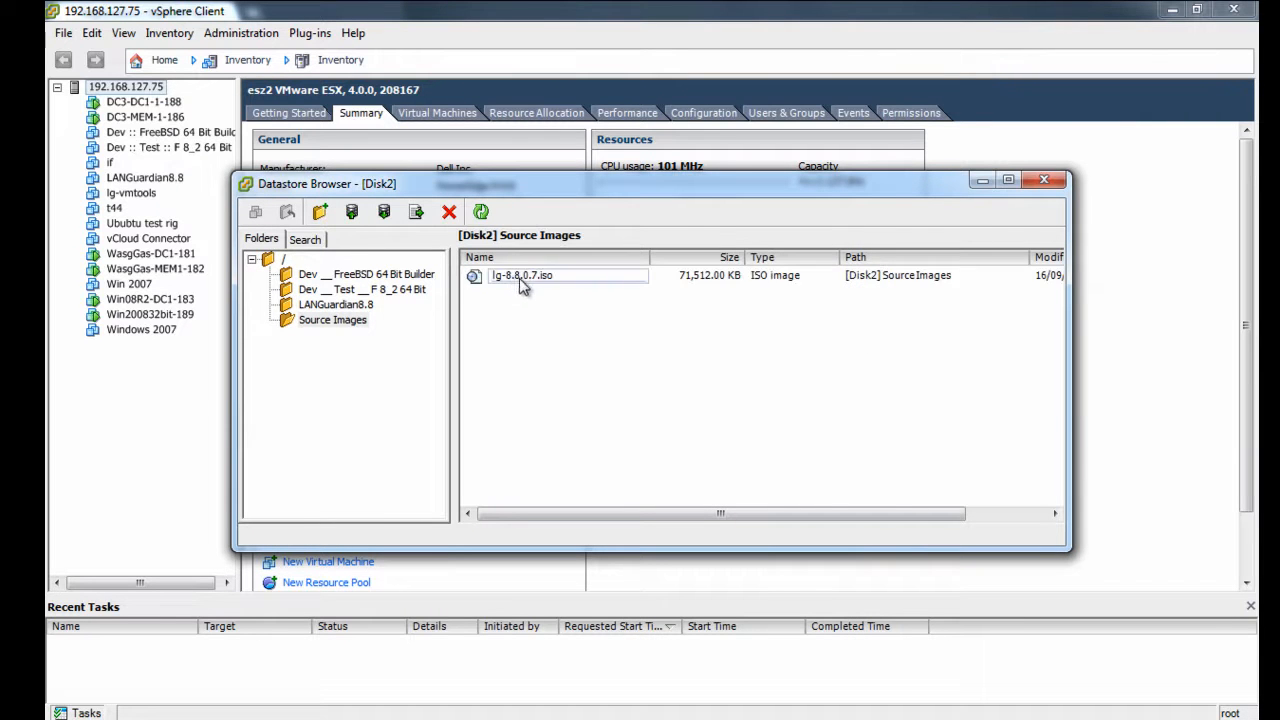
left_click(515, 283)
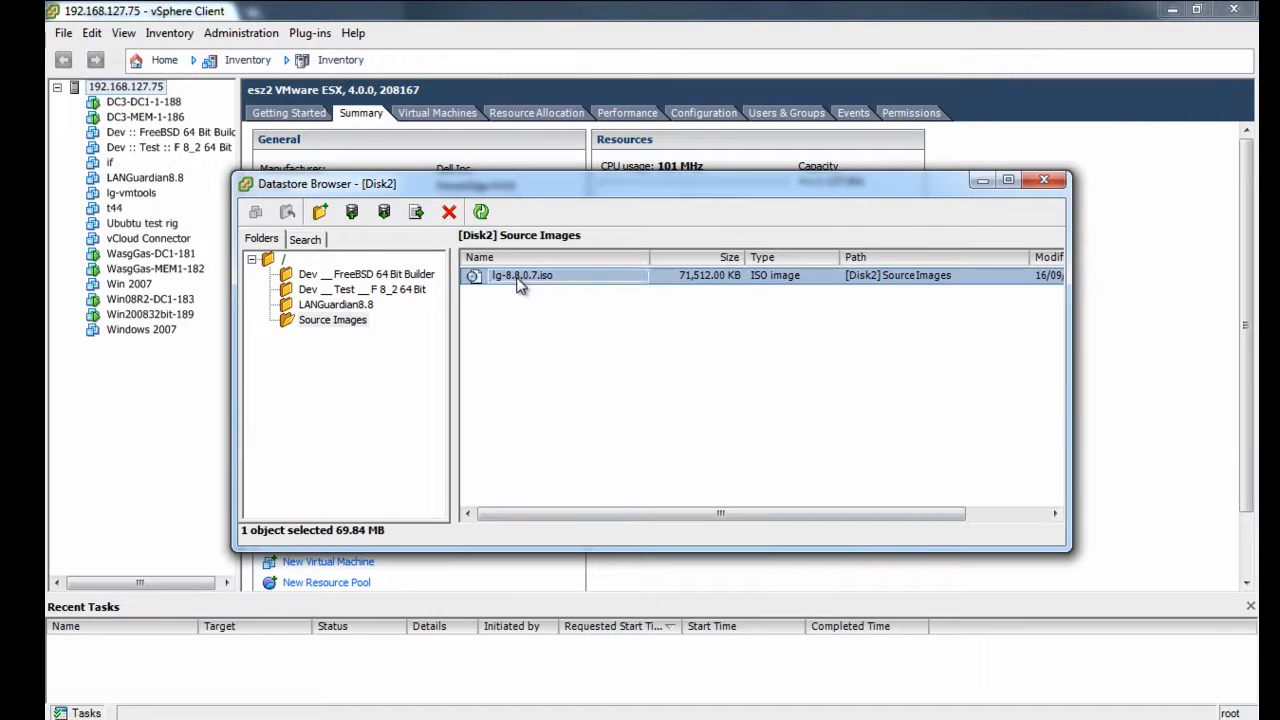
left_click(1047, 182)
Step: Start a new virtual machine with the Custom configuration and name it LANGuardian followed by a hyphen and the owner's first name
left_click(63, 33)
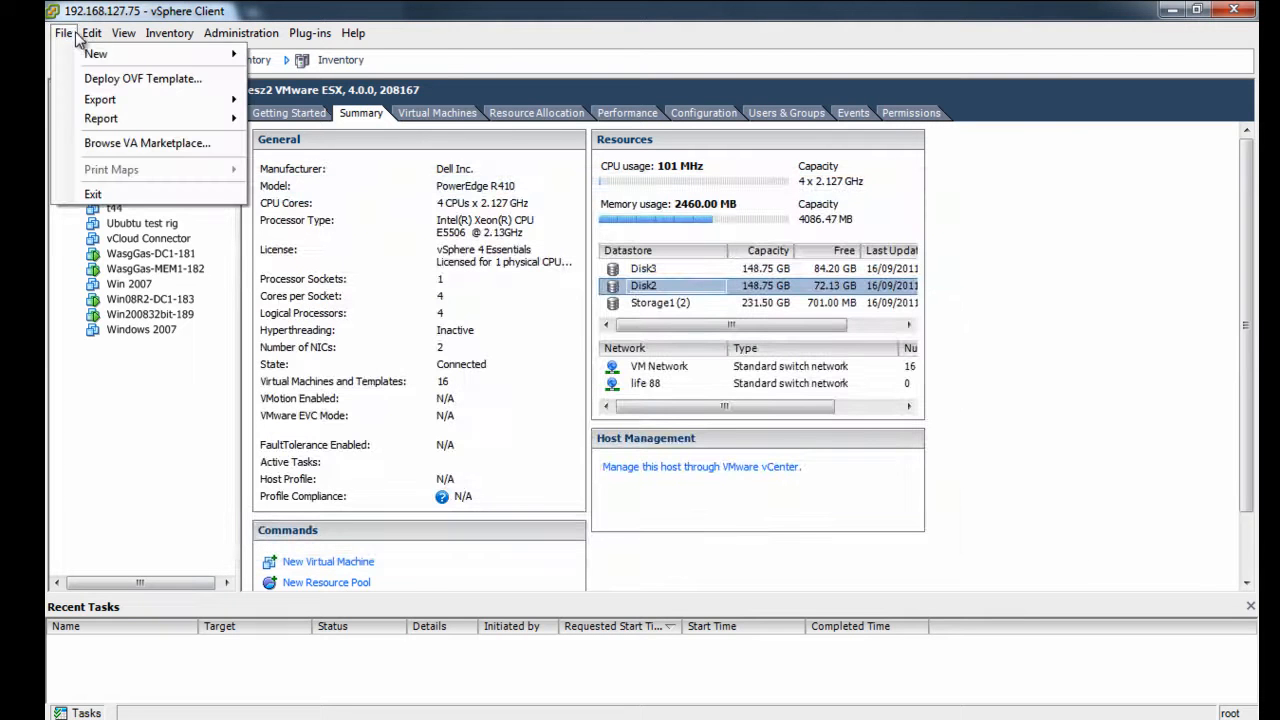
mouse_move(92, 55)
left_click(320, 58)
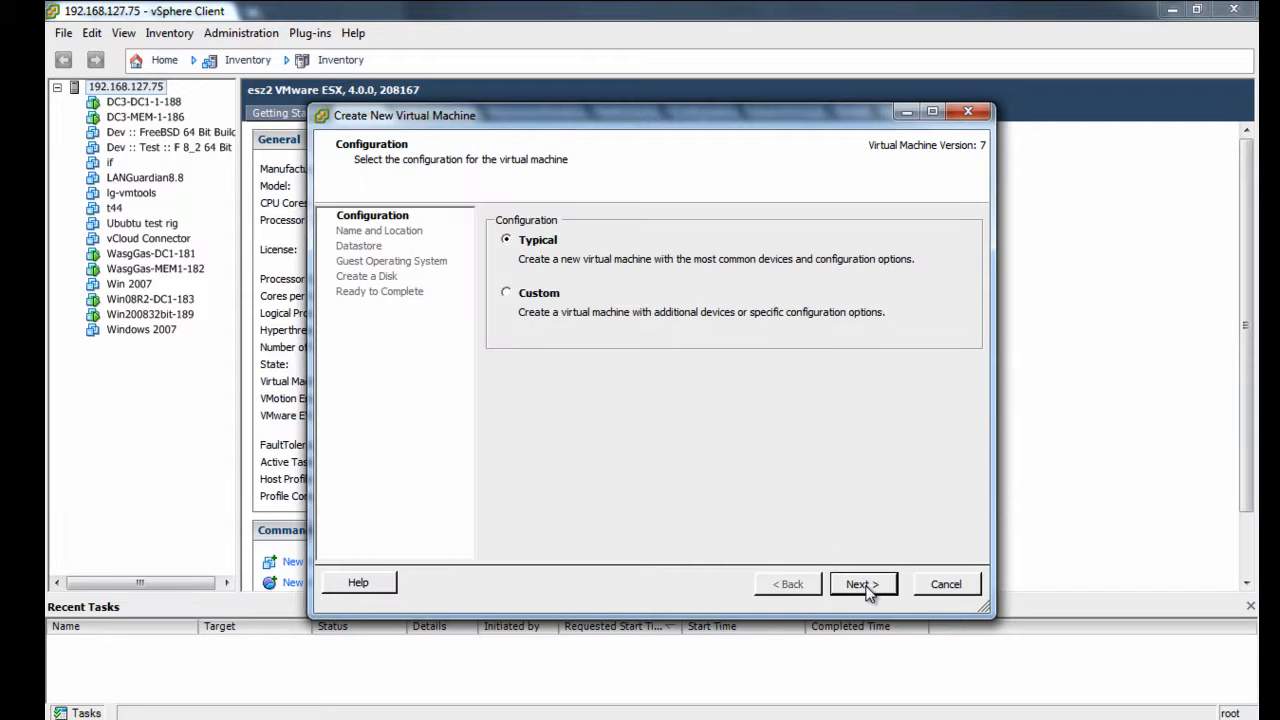
left_click(532, 298)
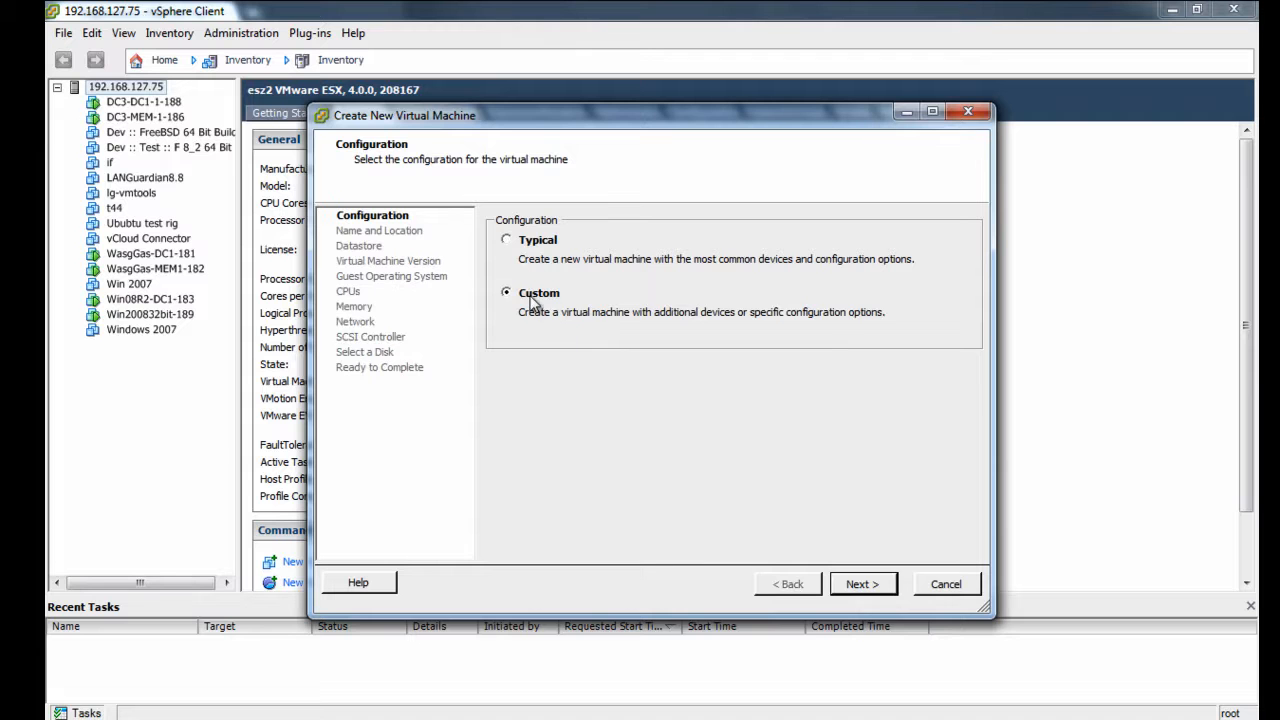
left_click(882, 588)
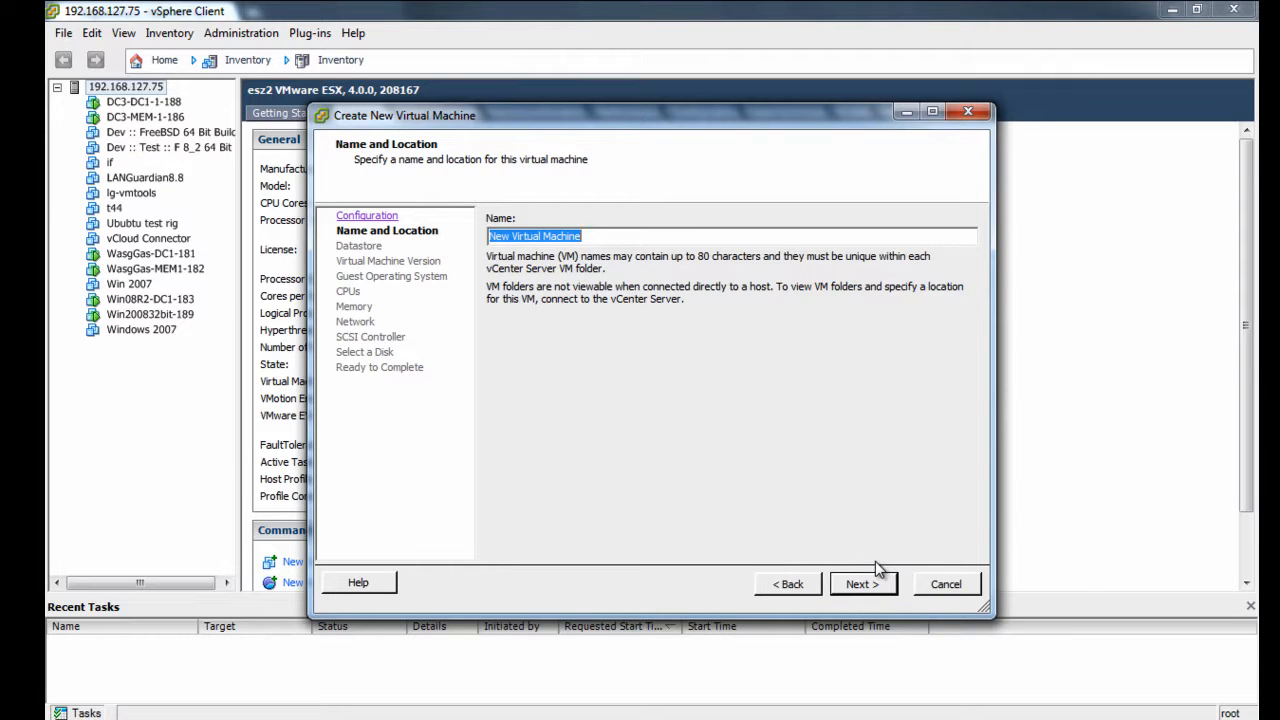
type("LANGuardian - Darragh")
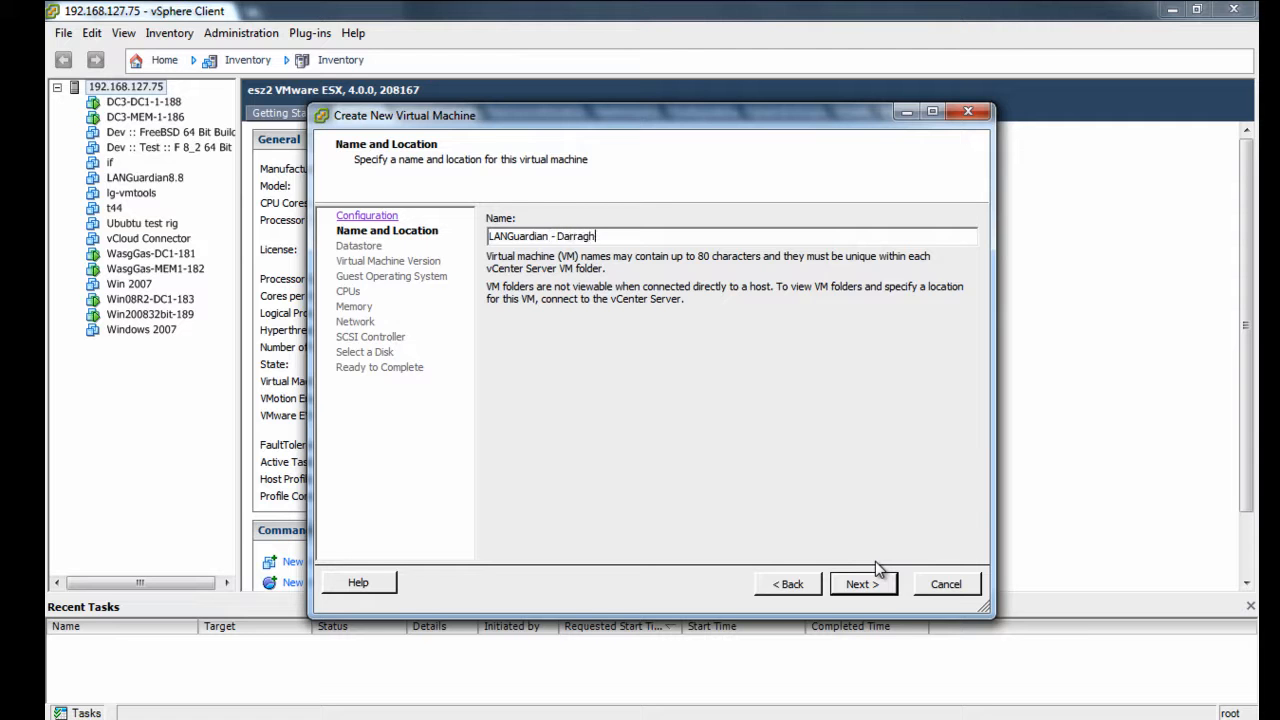
left_click(868, 588)
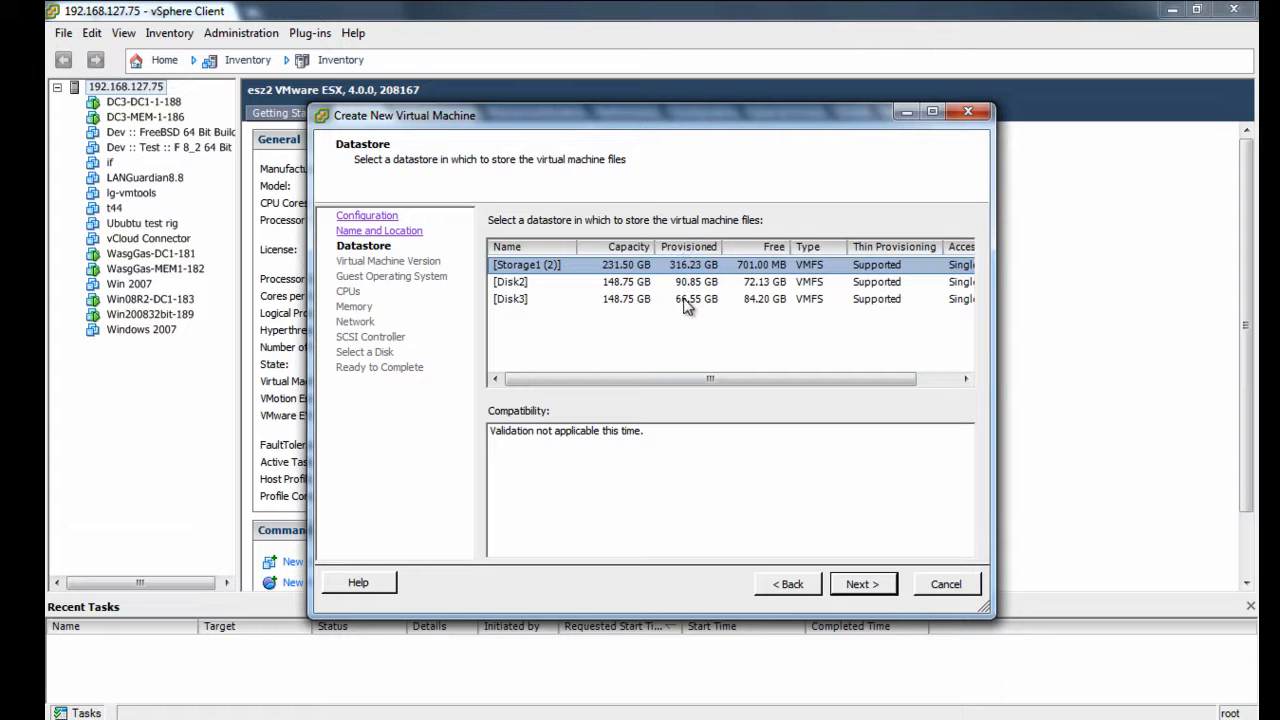
Step: Store the virtual machine on Disk2 with the default version, and choose Other, FreeBSD (32-bit), as its guest operating system
left_click(692, 286)
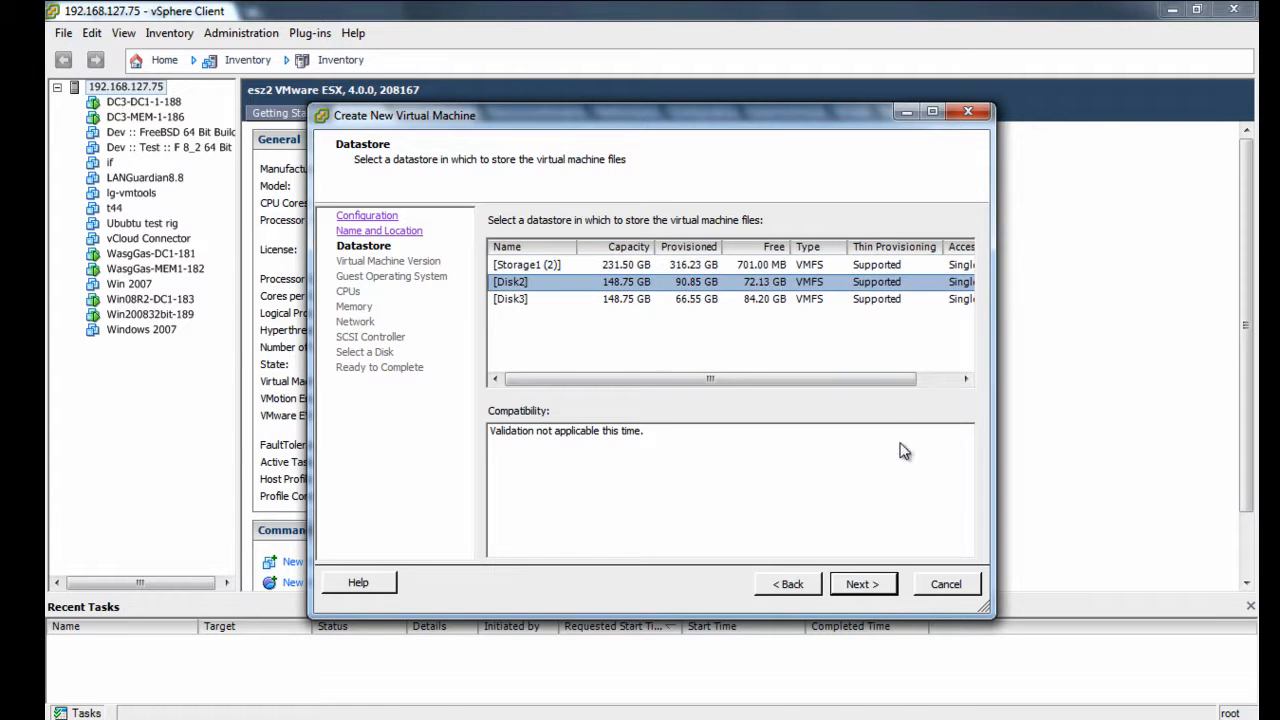
left_click(865, 586)
left_click(864, 586)
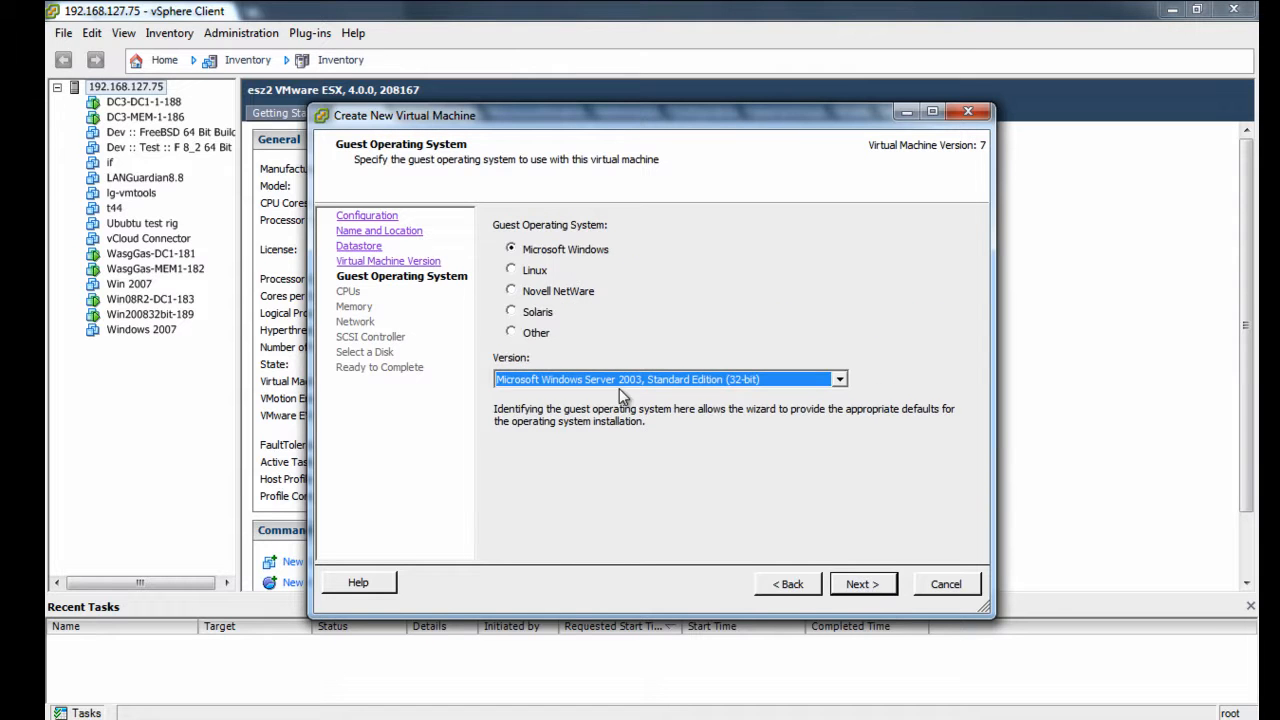
left_click(512, 333)
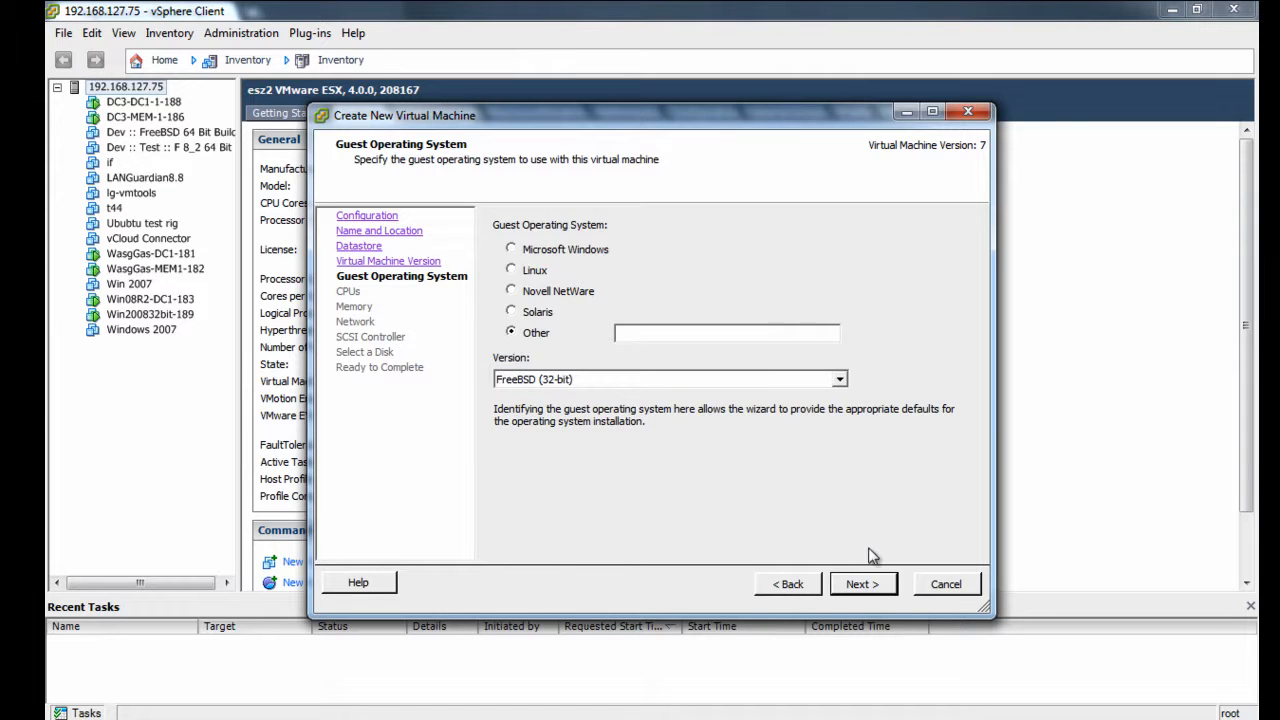
left_click(864, 584)
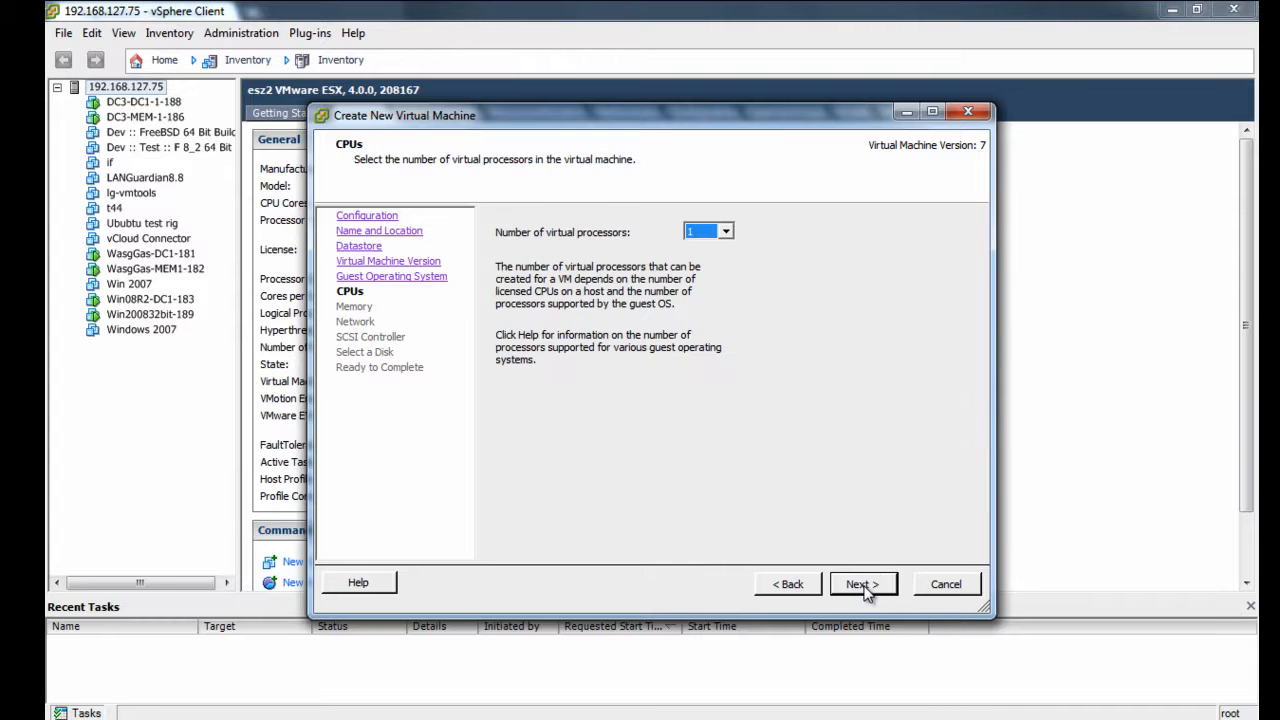
Step: Keep one virtual processor and set the virtual machine's memory size to 1024 MB
left_click(861, 584)
left_click(706, 236)
left_click(706, 236)
left_click(706, 236)
left_click(706, 236)
double_click(699, 238)
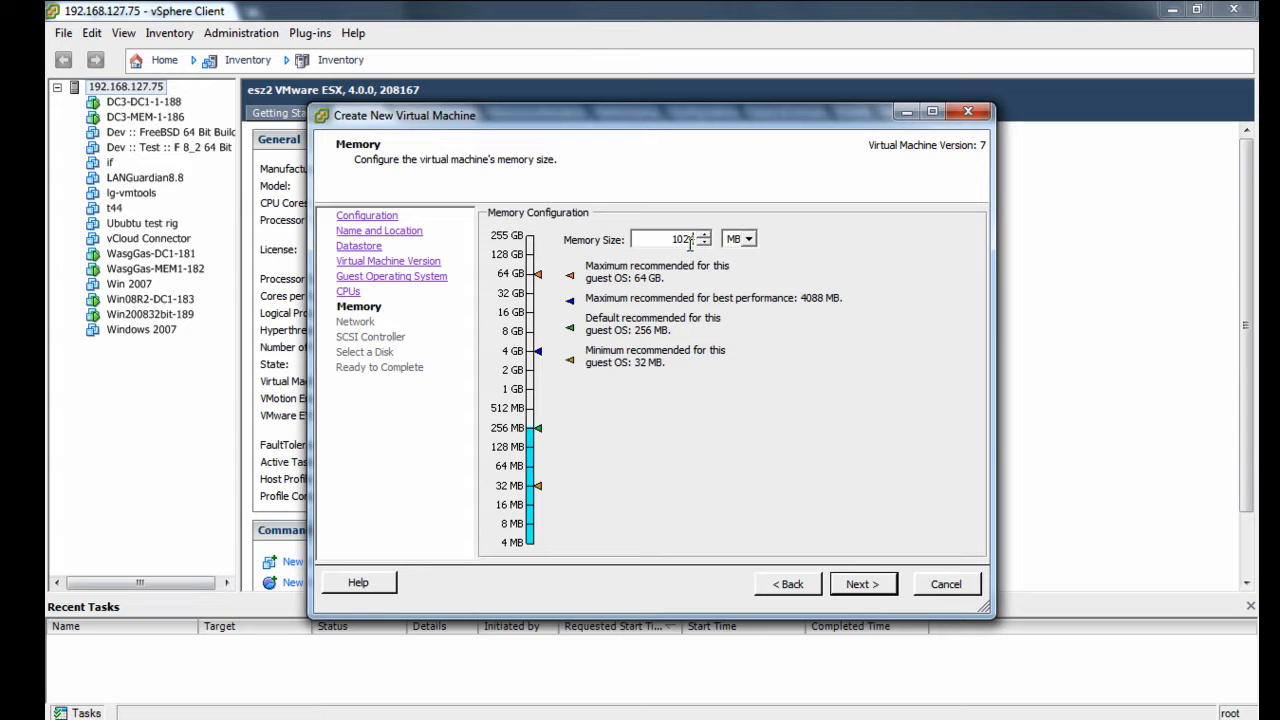
left_click(860, 586)
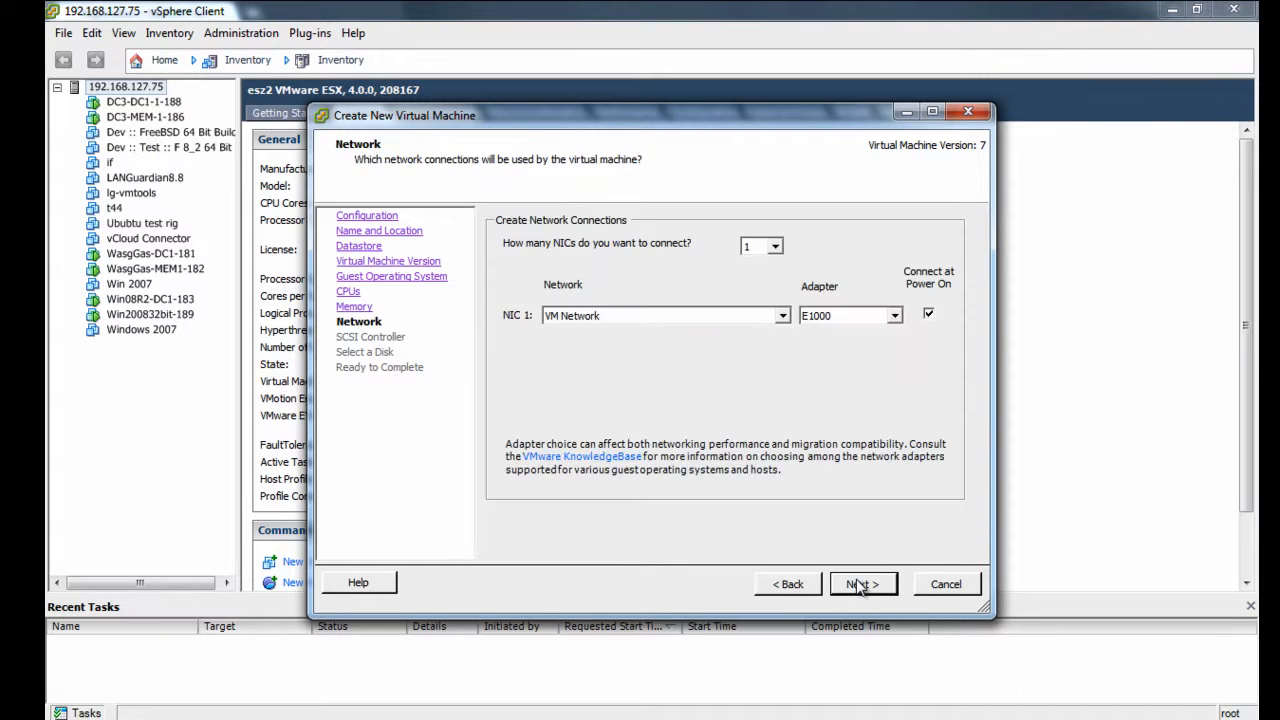
Step: Give the virtual machine two NICs, both on VM Network with the E1000 adapter
left_click(774, 246)
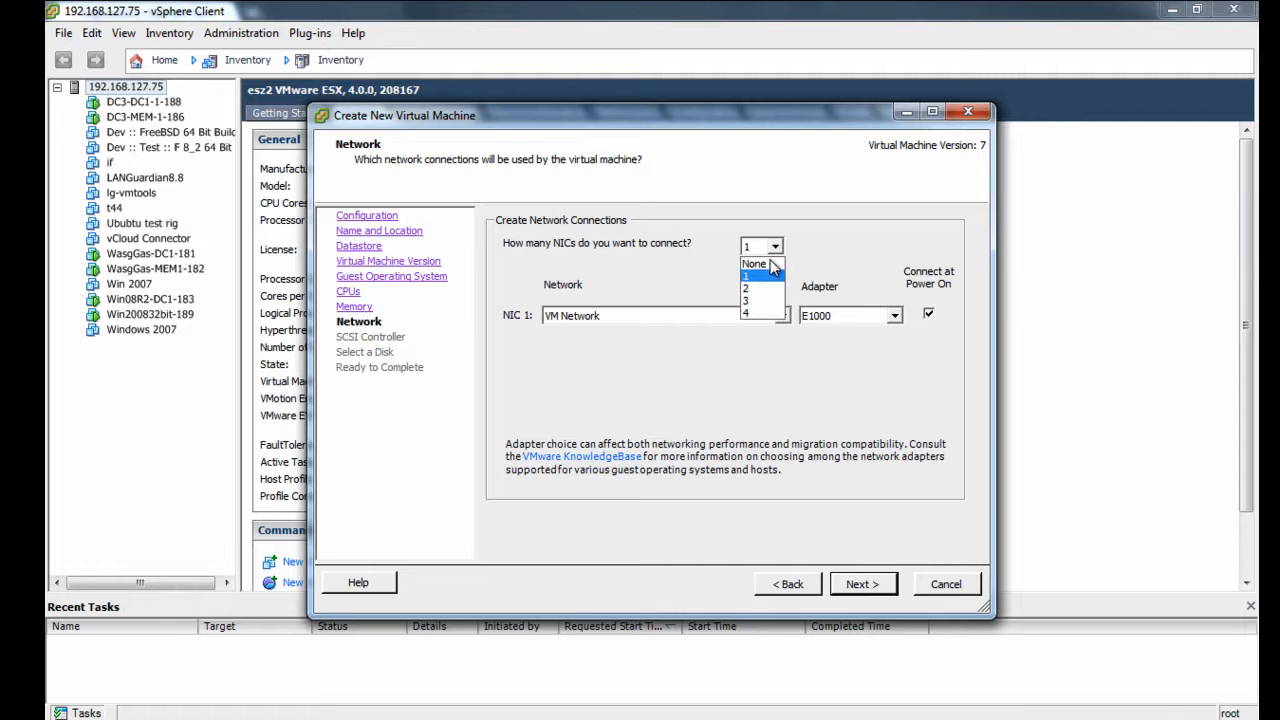
left_click(763, 290)
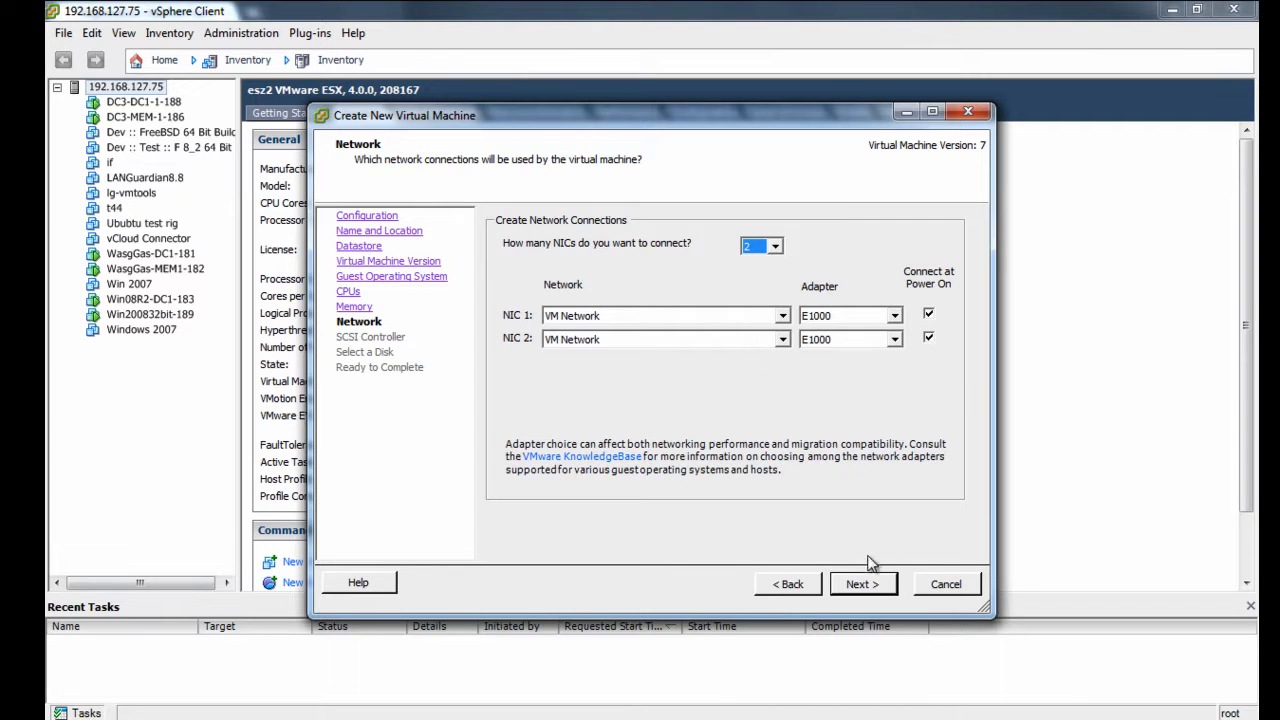
left_click(576, 318)
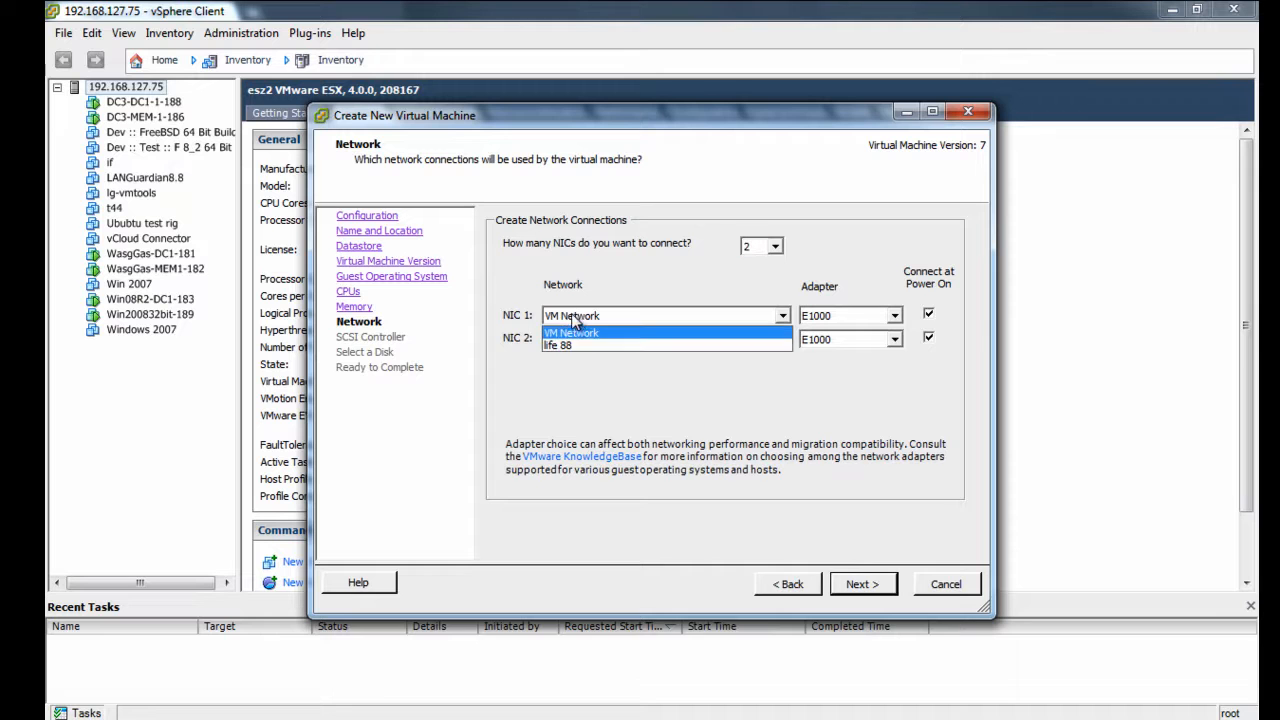
left_click(576, 332)
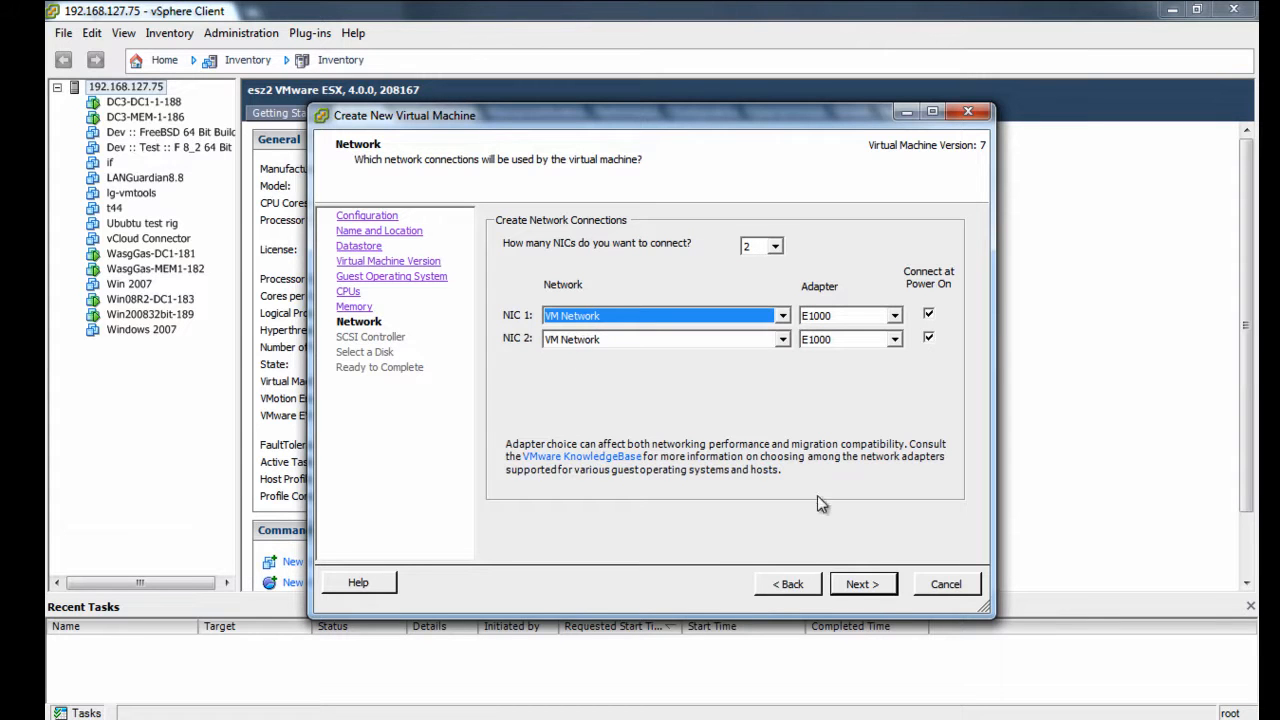
left_click(866, 592)
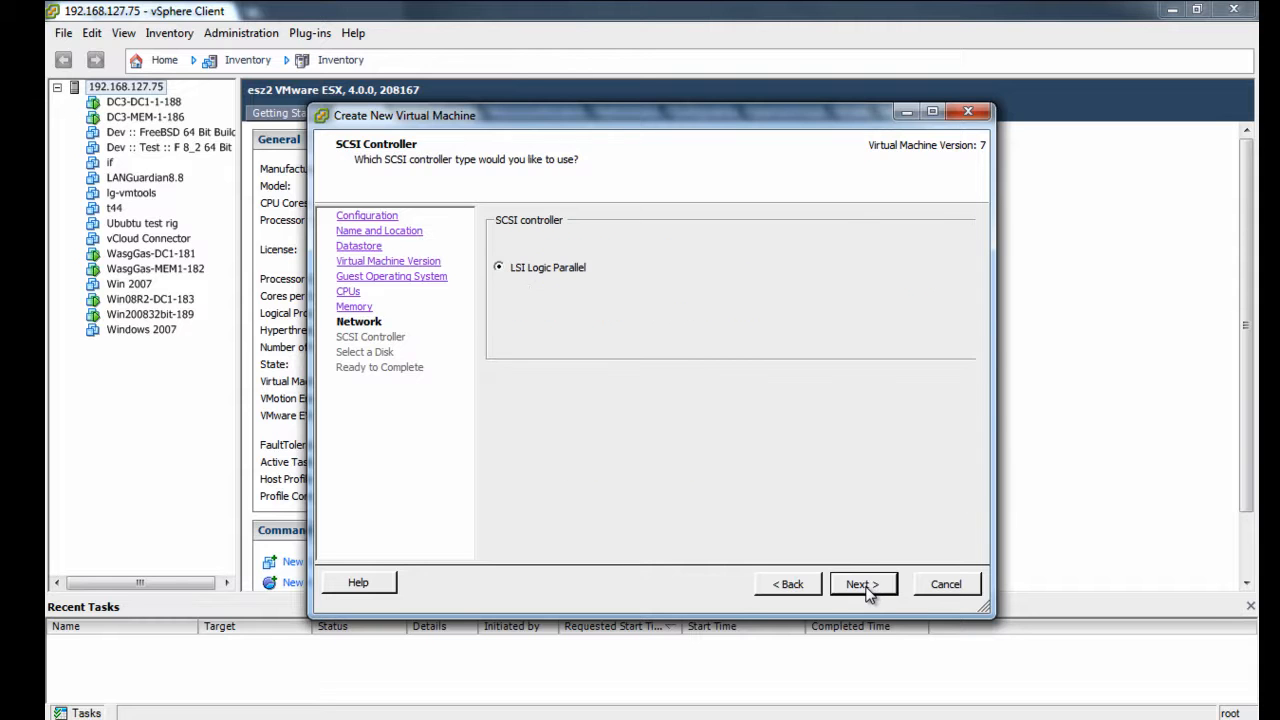
Step: Keep the LSI Logic Parallel controller and create a new 20 GB virtual disk with default advanced options
left_click(866, 592)
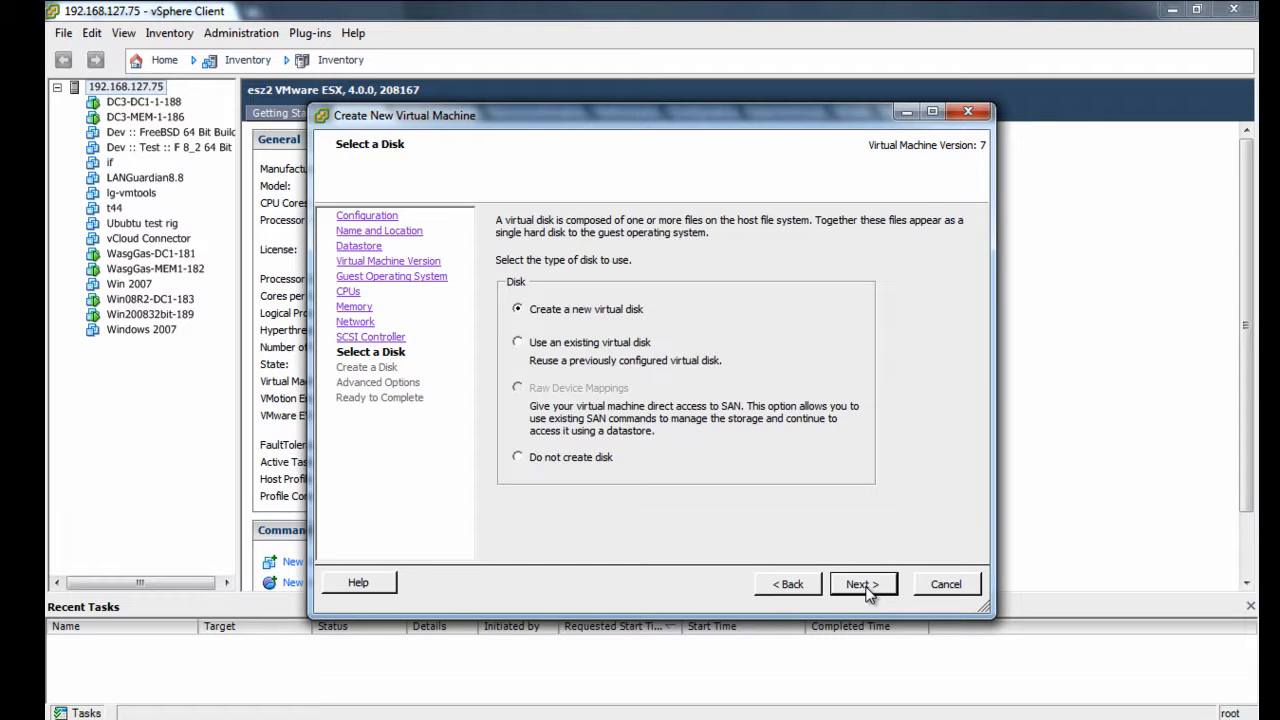
left_click(866, 590)
double_click(583, 242)
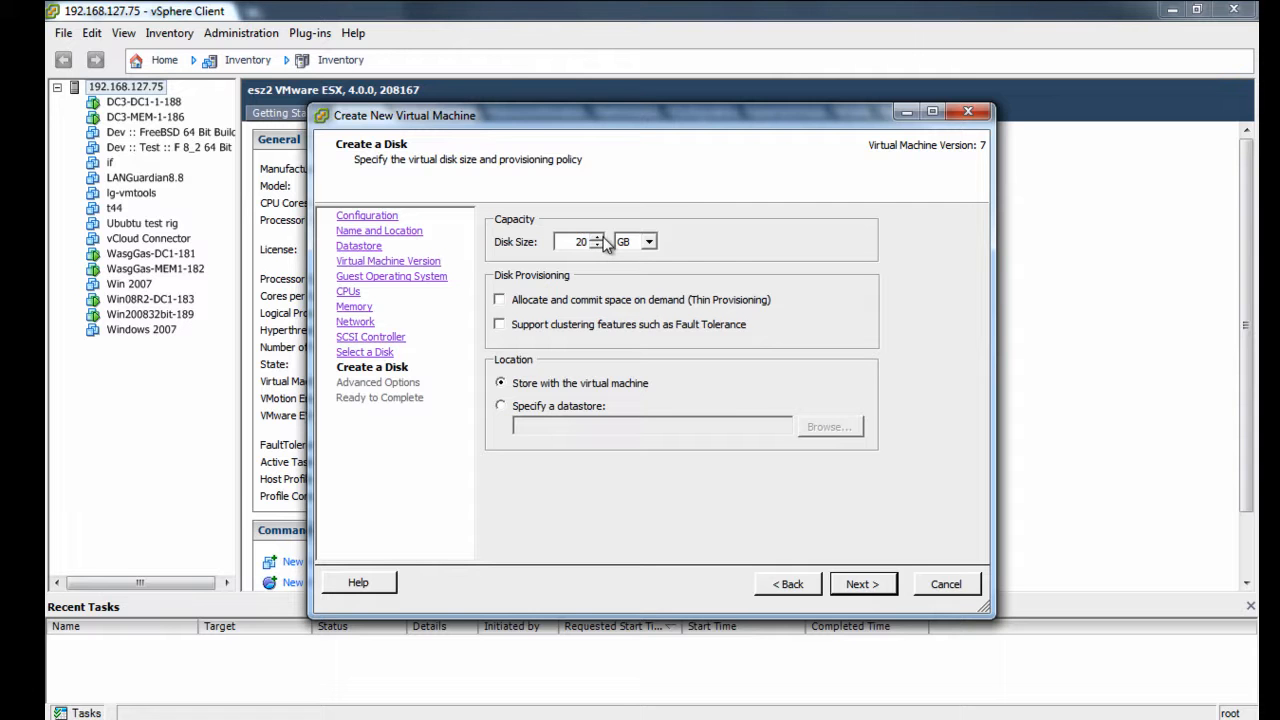
left_click(871, 584)
left_click(872, 585)
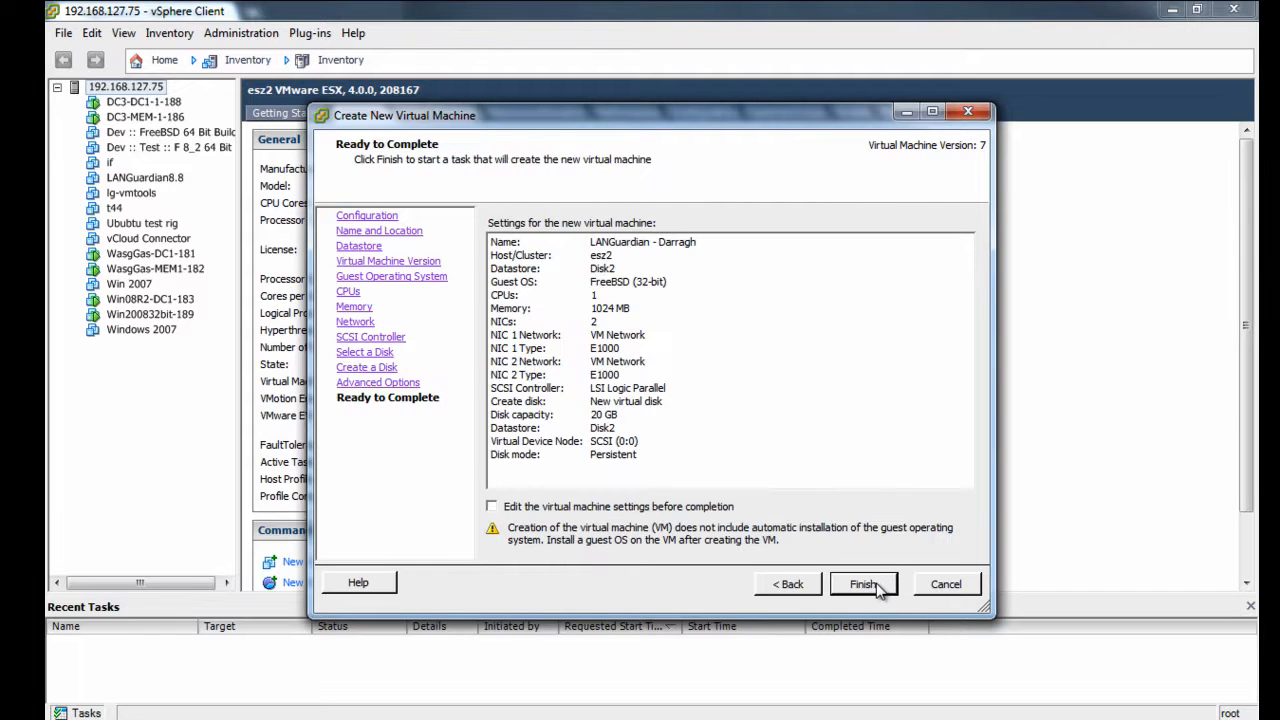
Step: Before completion, set the new CD/DVD drive to the datastore ISO [Disk2] Source Images/lg-8.8.0.7.iso, connected at power on, and finish creating the virtual machine
left_click(552, 508)
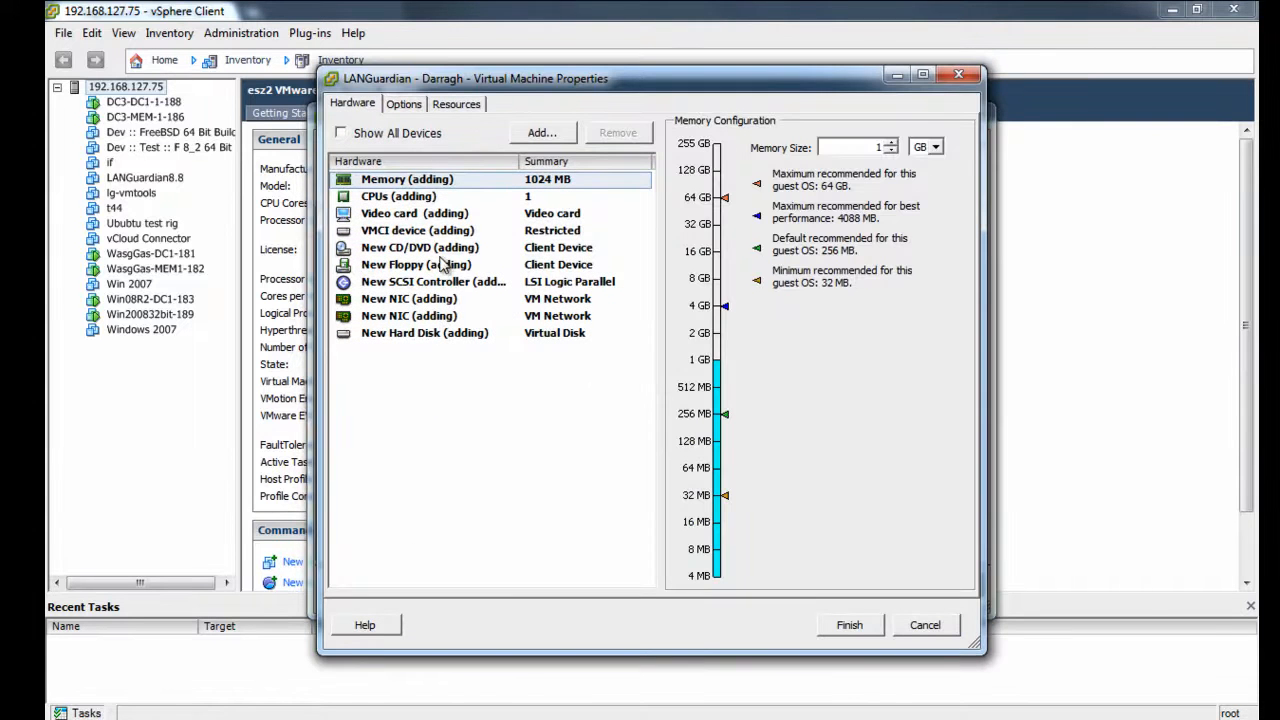
left_click(409, 250)
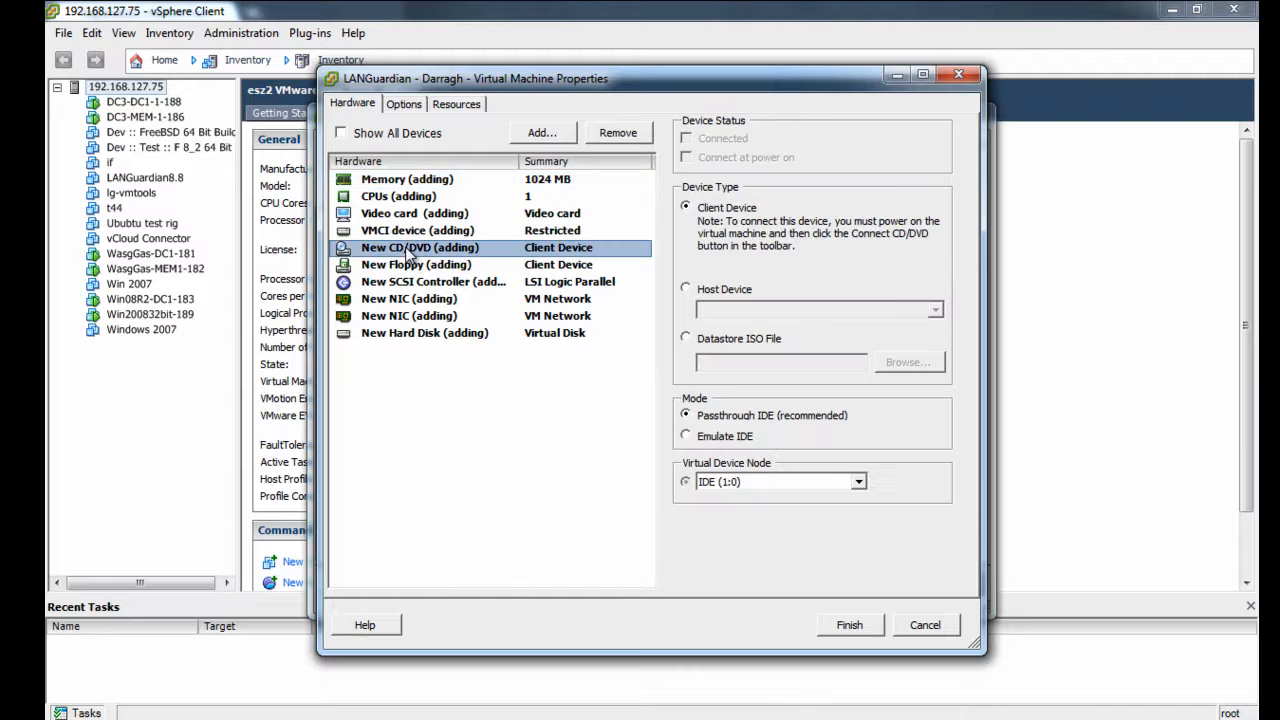
left_click(688, 341)
left_click(924, 366)
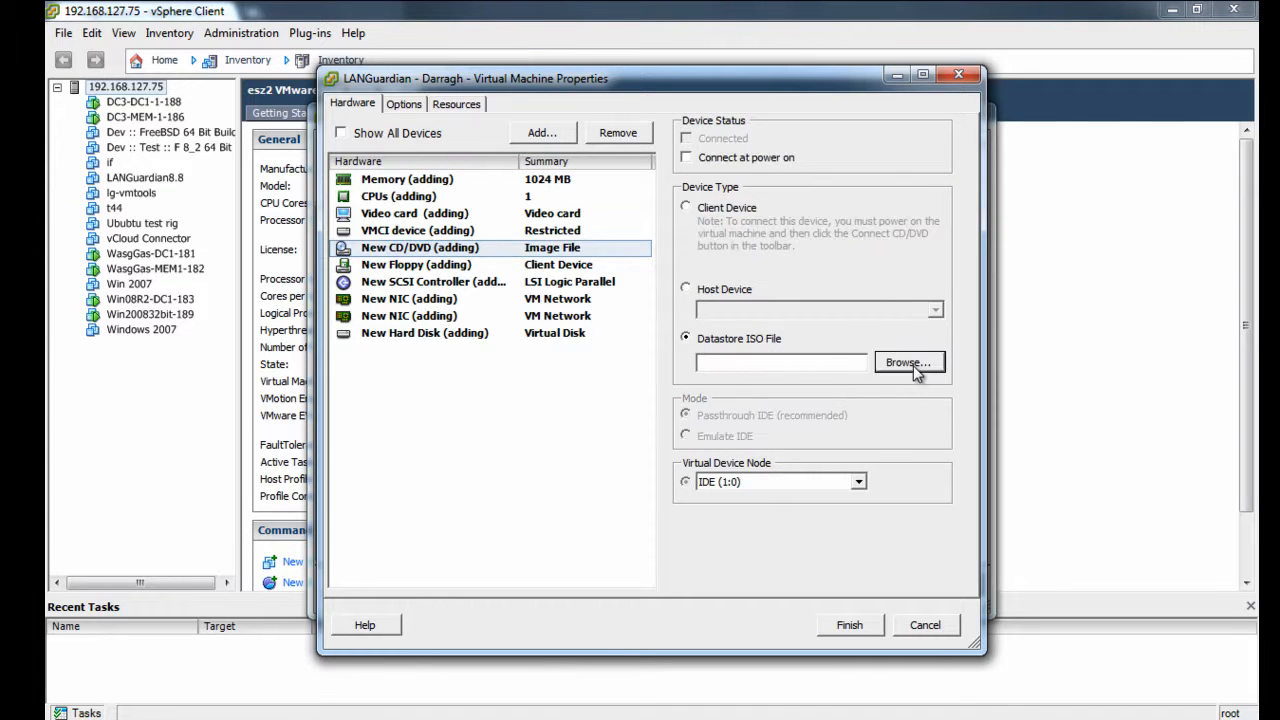
double_click(489, 311)
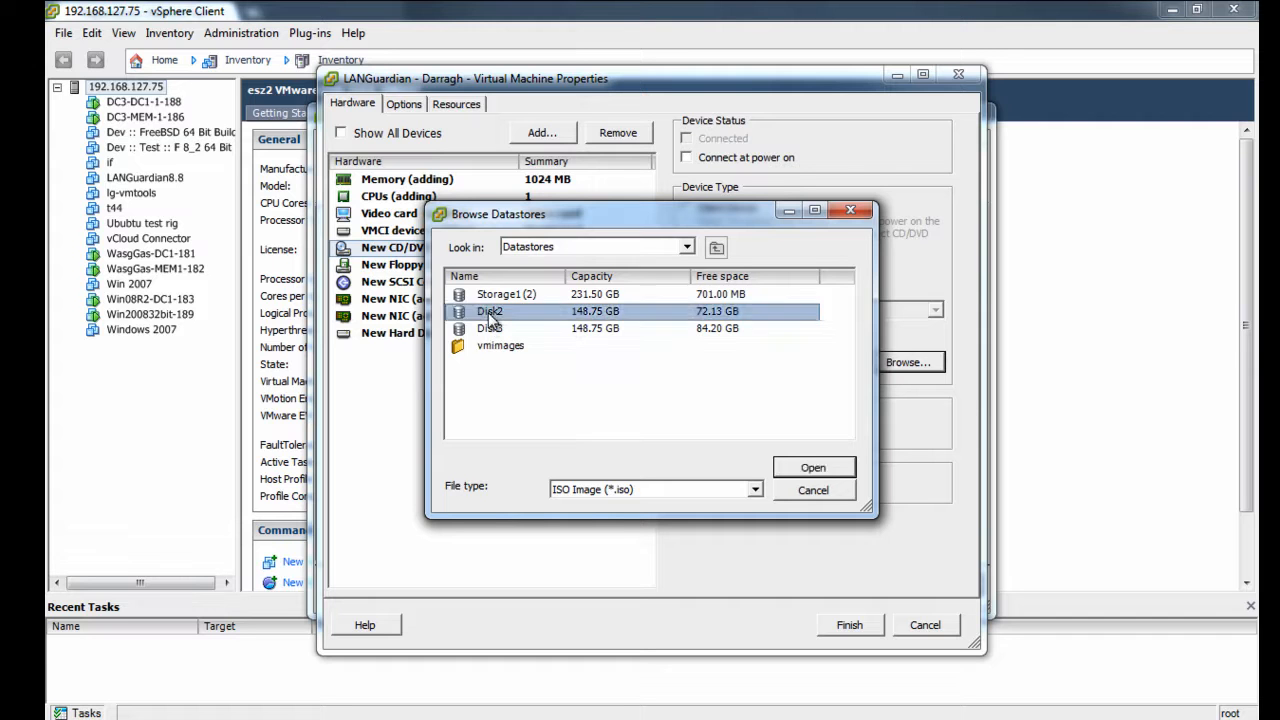
double_click(506, 346)
left_click(502, 299)
double_click(502, 299)
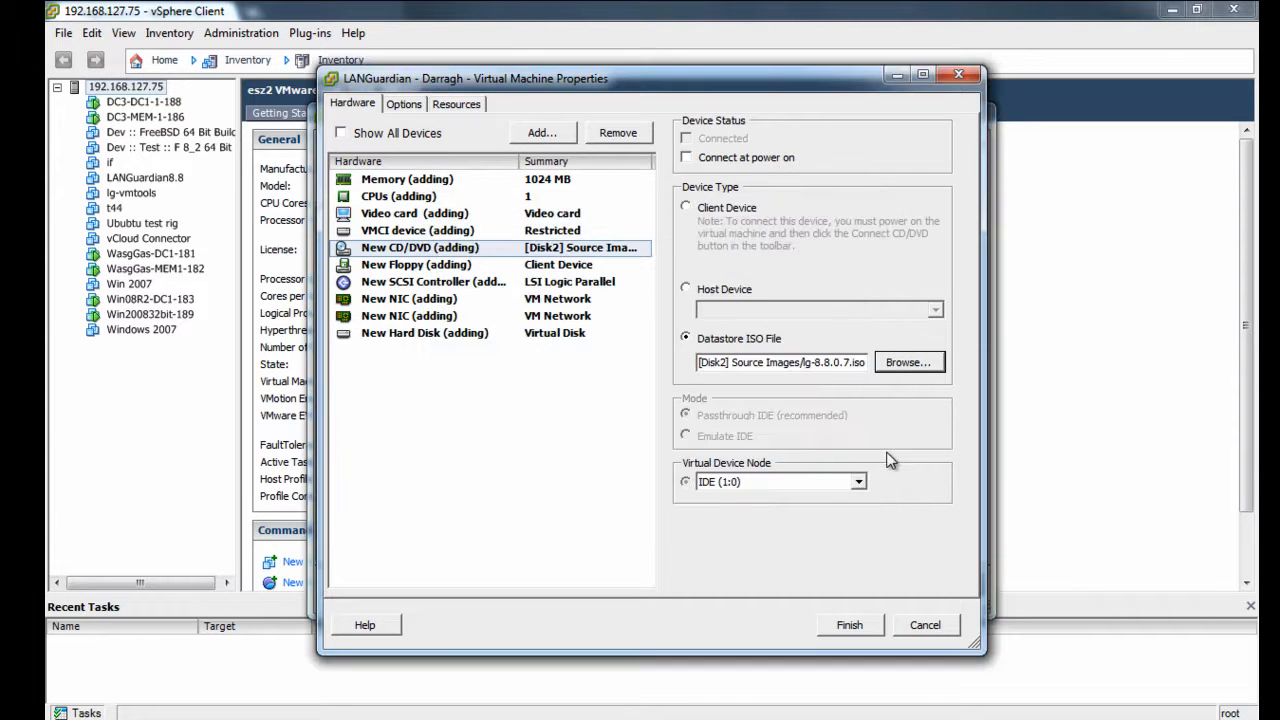
left_click(729, 162)
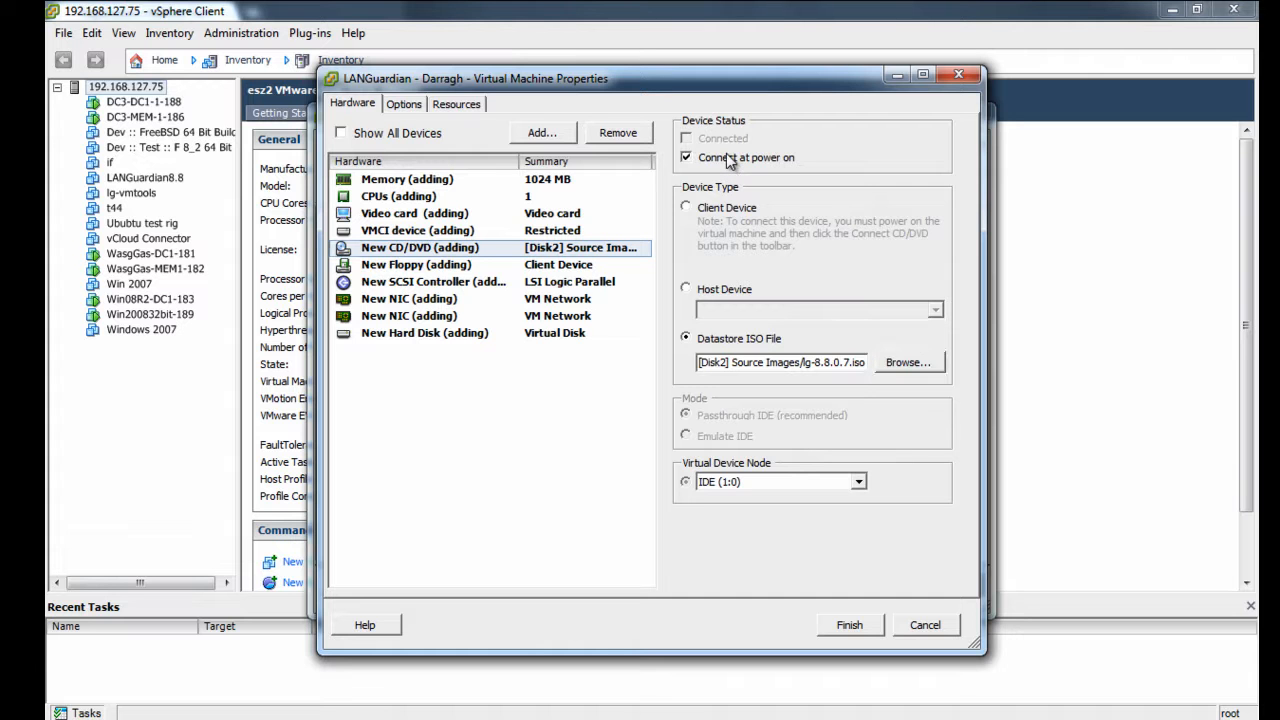
left_click(850, 625)
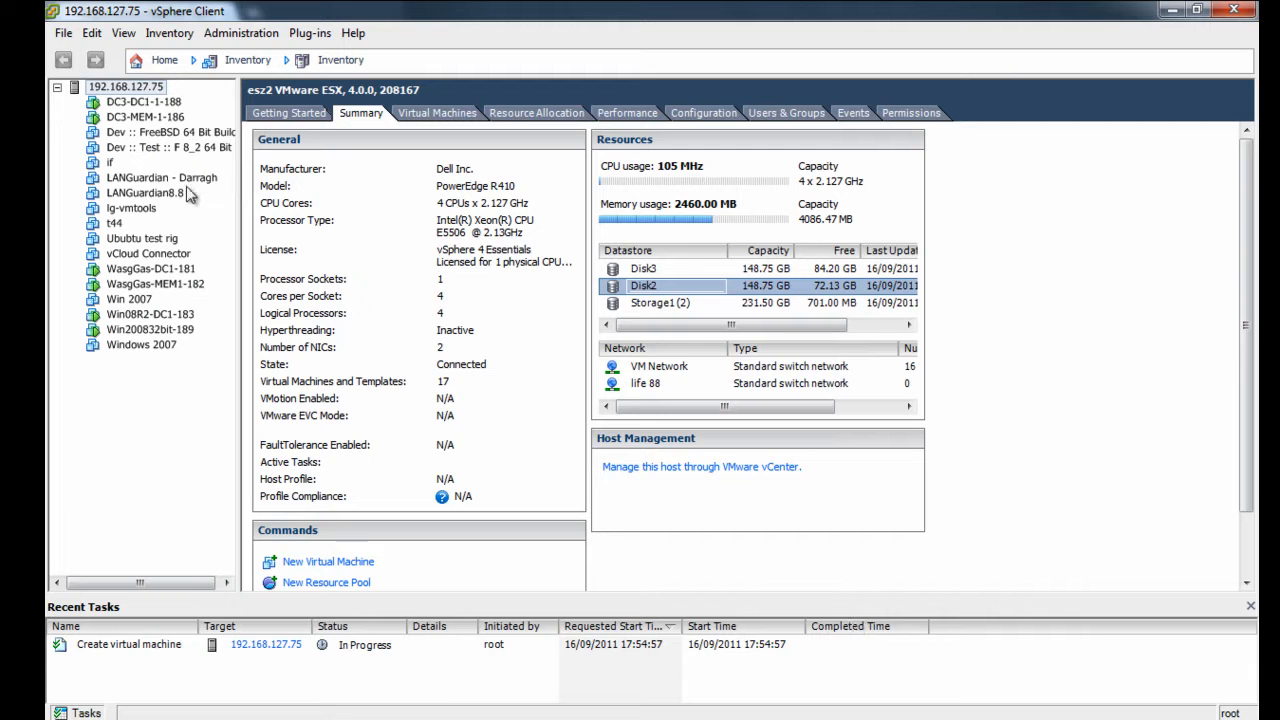
Step: Power on the newly created LANGuardian virtual machine and open its console
left_click(190, 178)
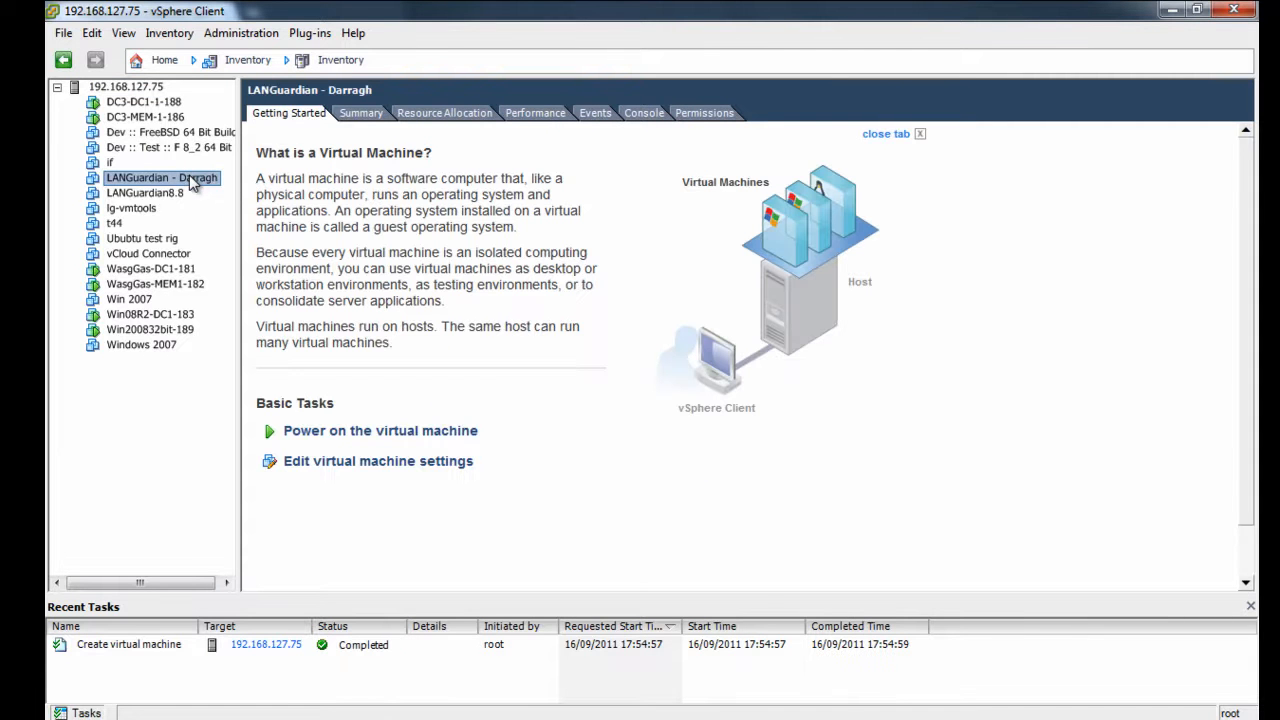
left_click(366, 432)
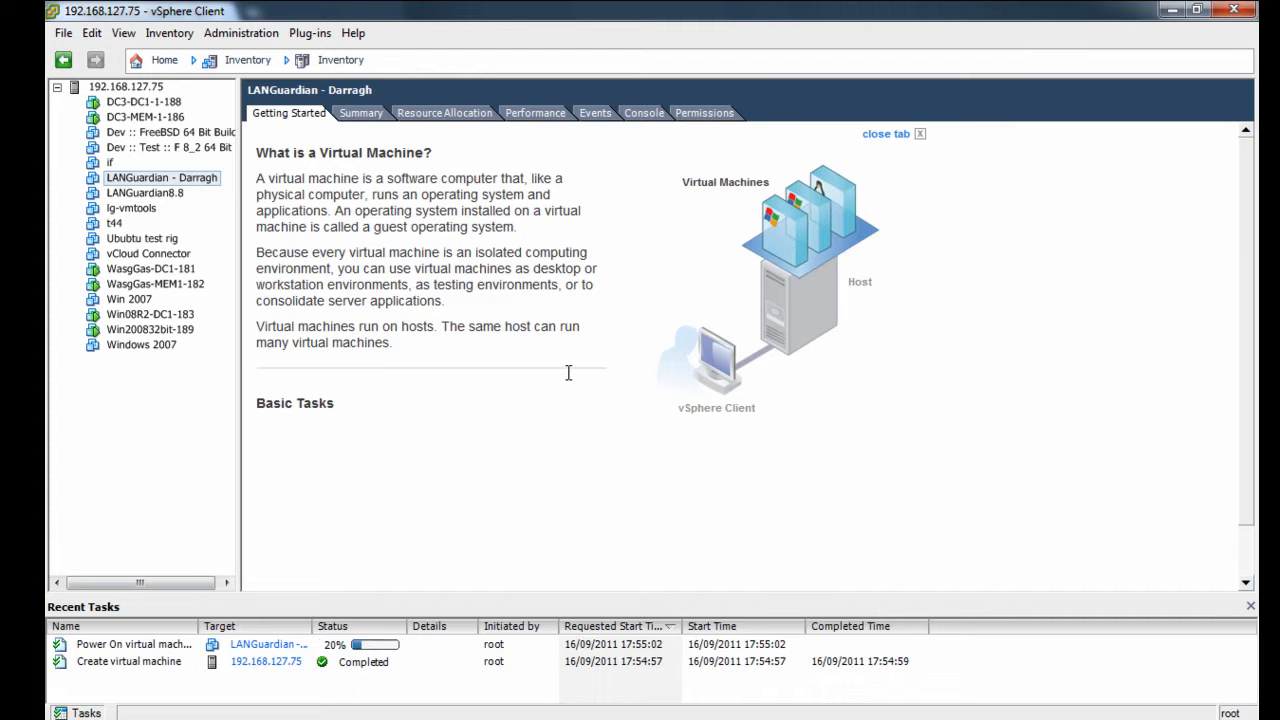
left_click(653, 113)
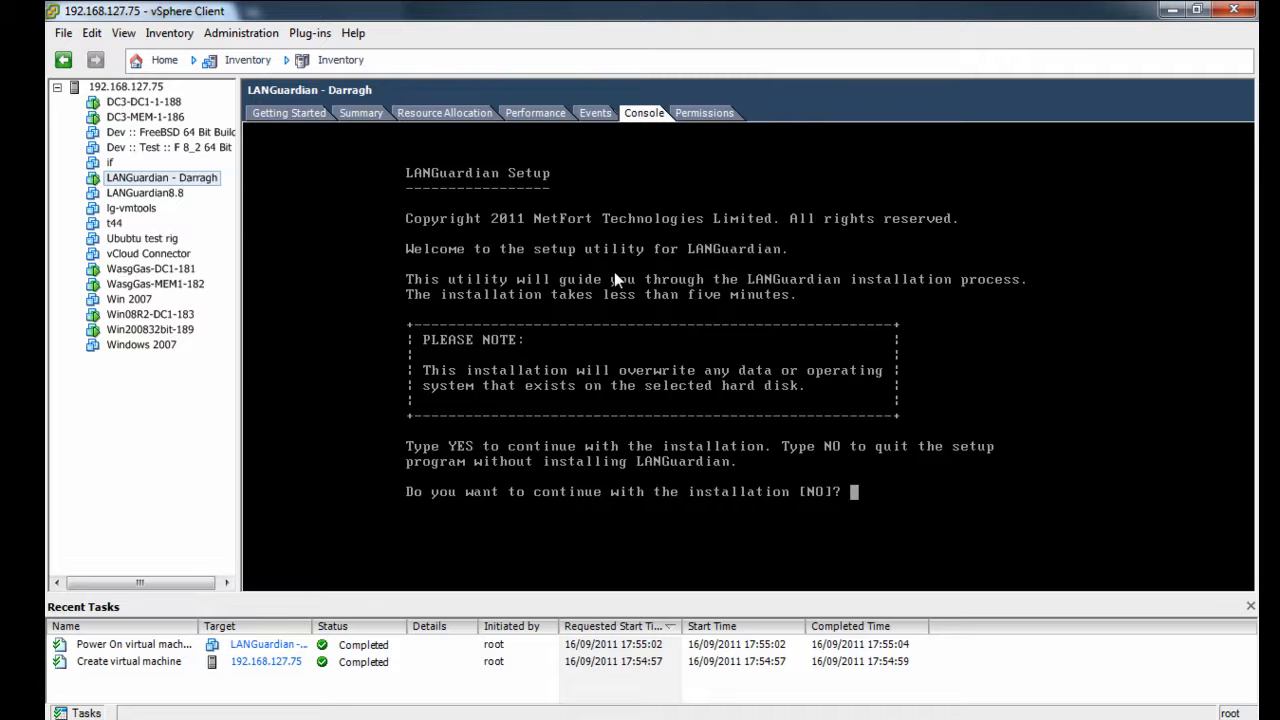
Step: Answer yes to continuing the LANGuardian installation, and continue despite less than the recommended 2 GB of RAM
left_click(750, 183)
type("yes")
key("Return")
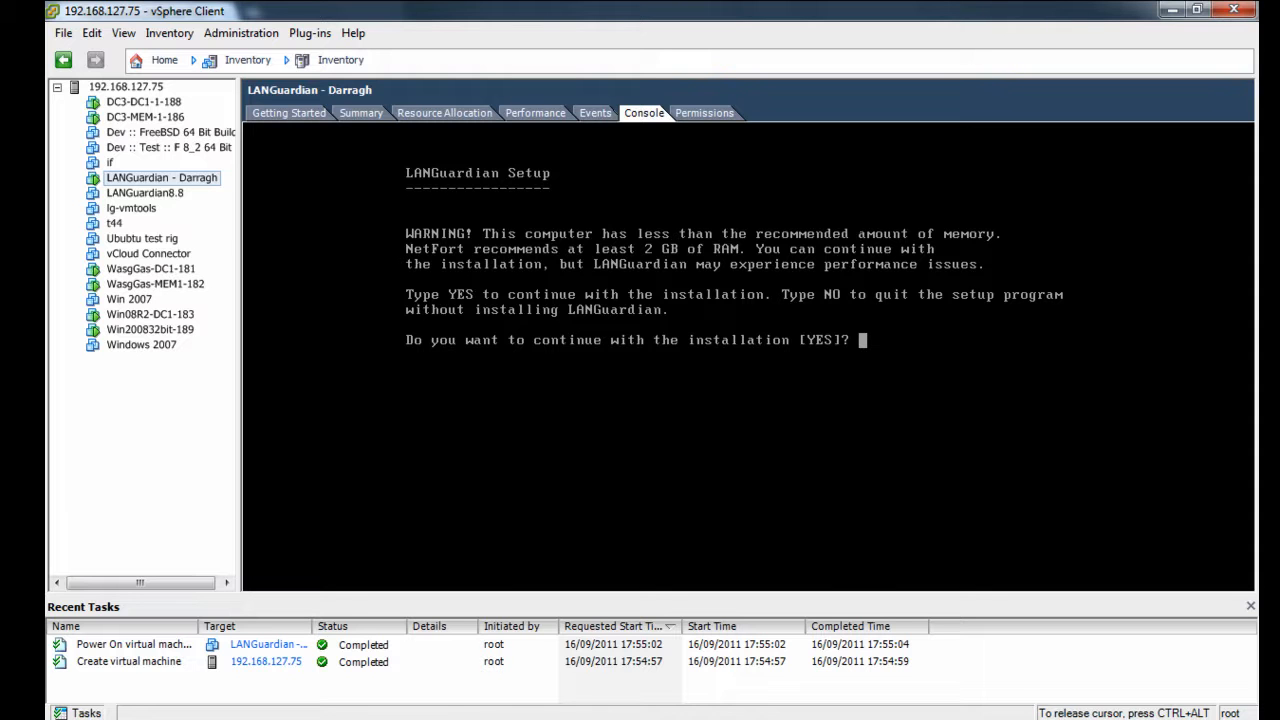
type("es")
key("Return")
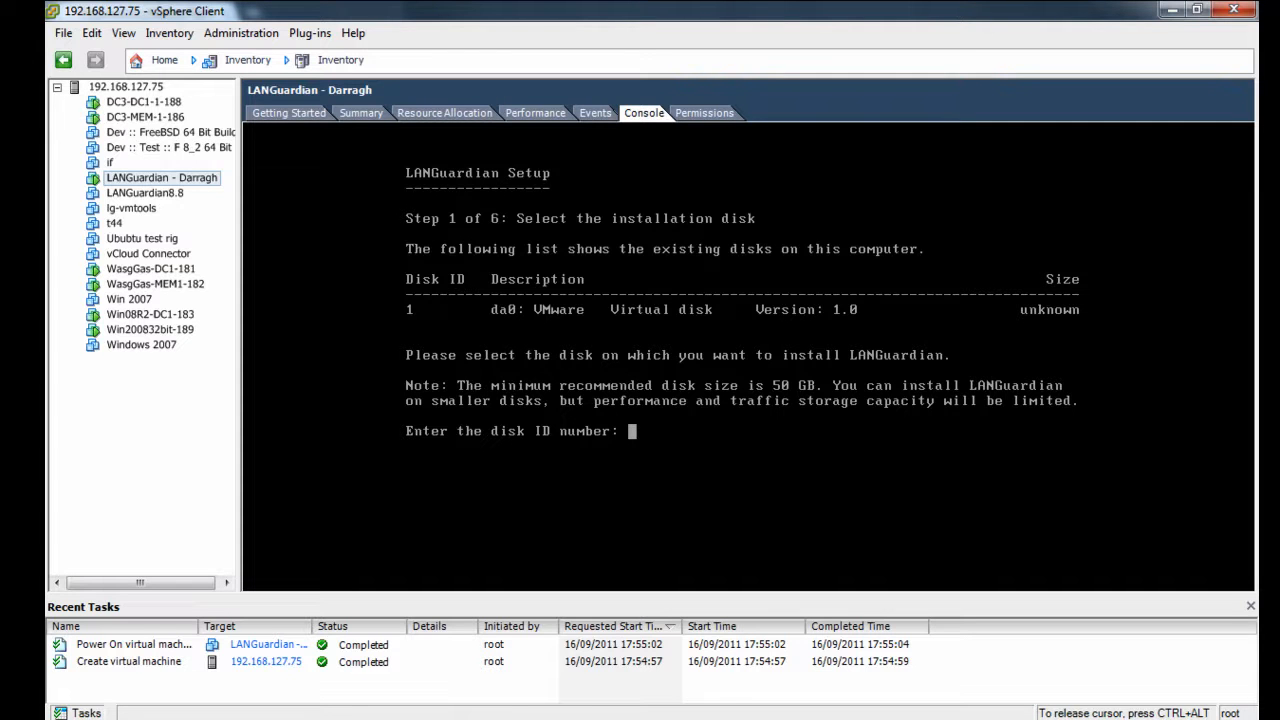
Step: Choose disk ID 1 as the installation disk and agree to erase its data
type("1")
key("Return")
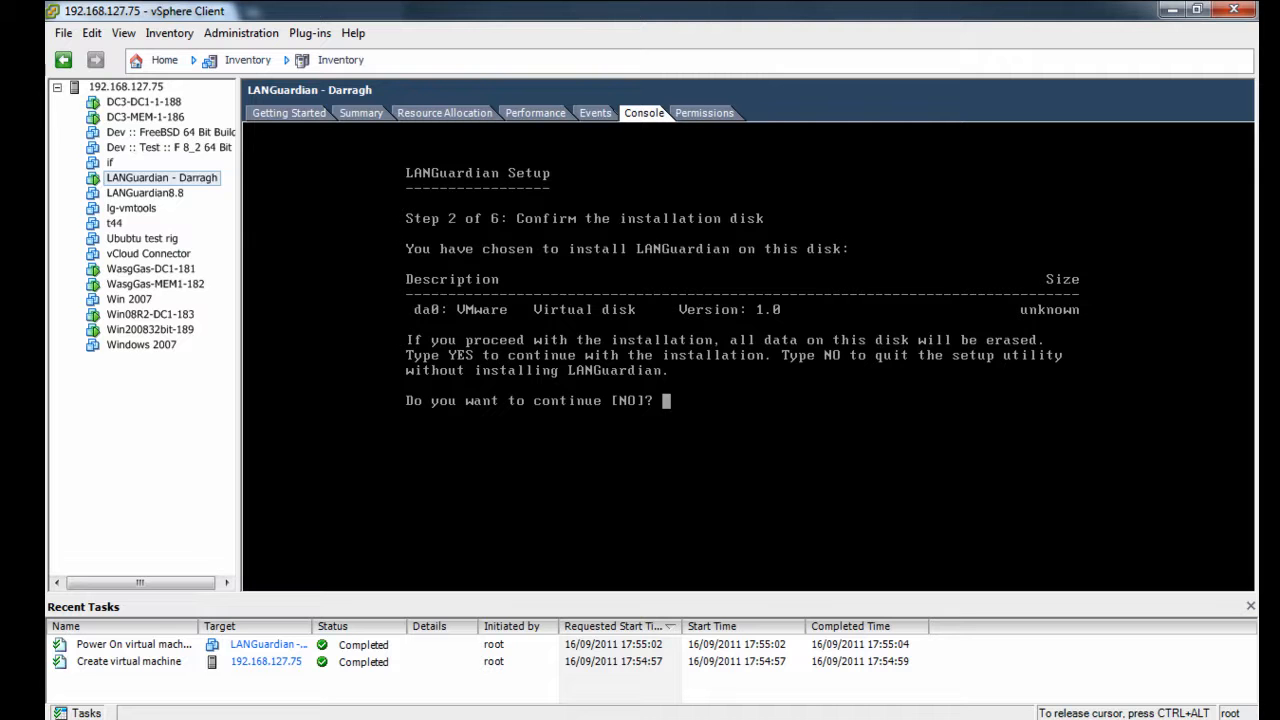
type("yes")
key("Return")
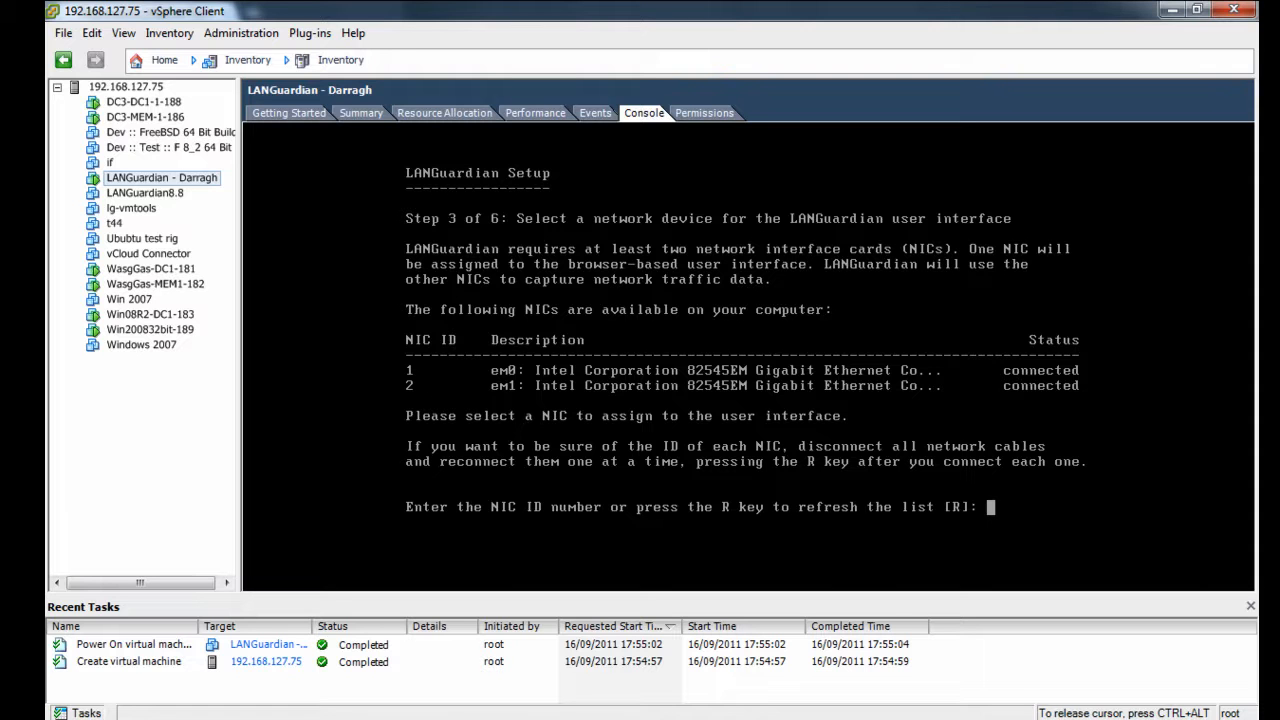
Step: Assign NIC 1 to the LANGuardian user interface and set the computer's IP address to 192.168.127.153
type("1")
key("Return")
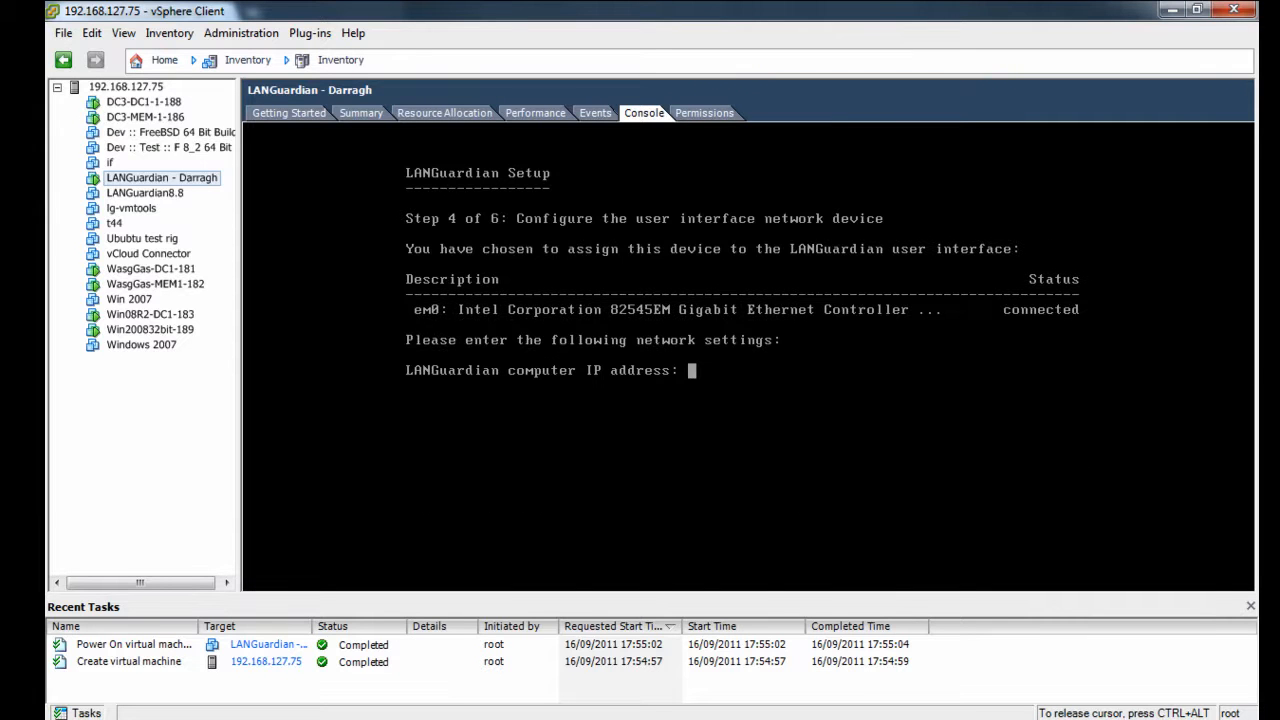
type("192.168")
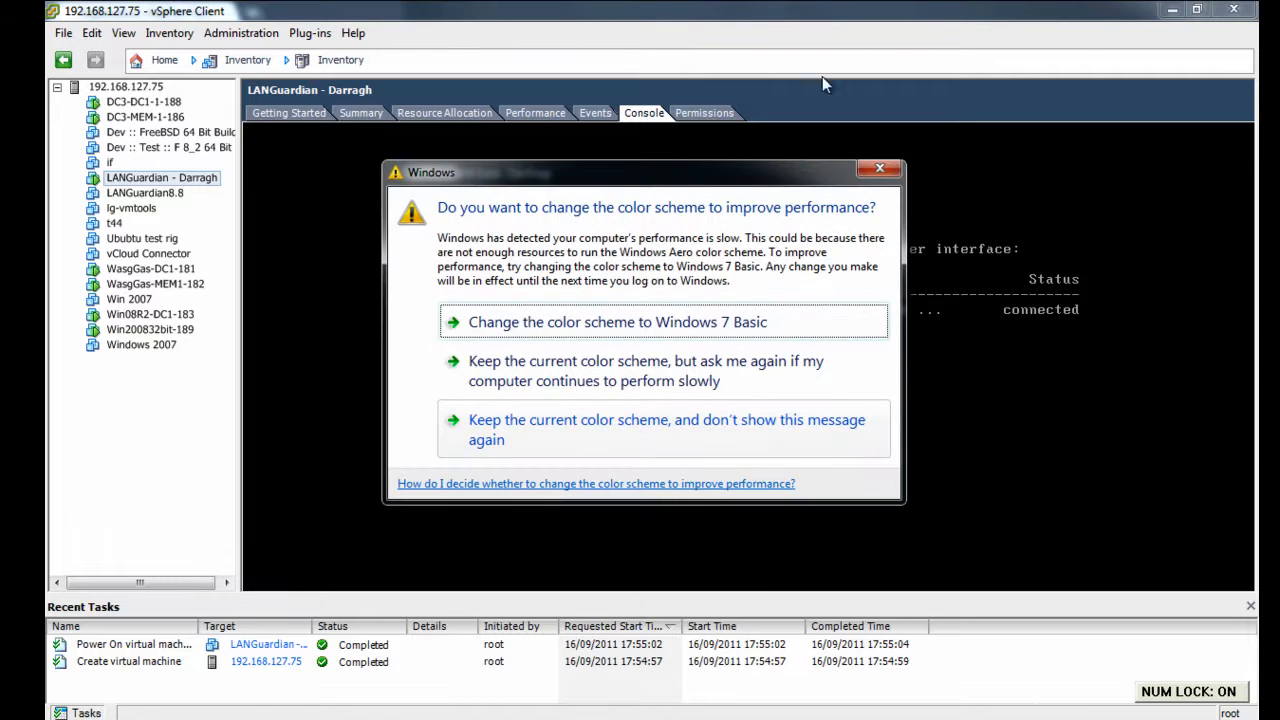
type(".")
type("127.")
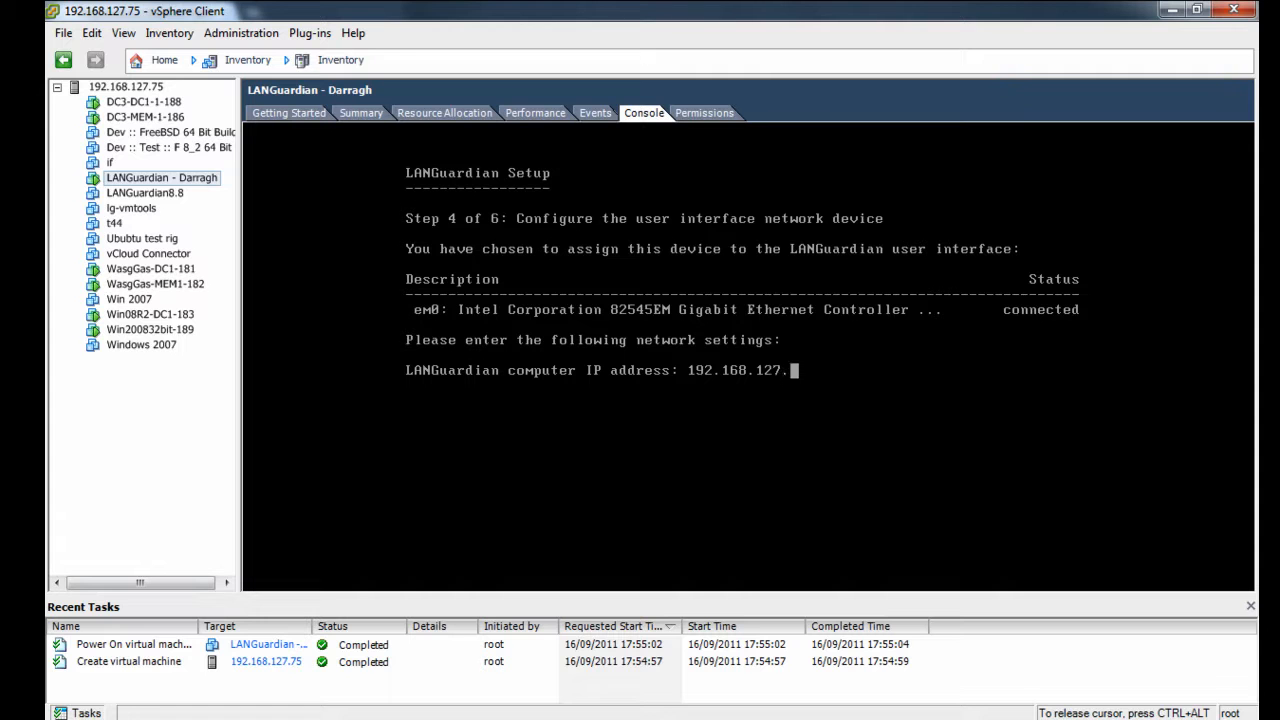
type("153")
key("Return")
Step: Set the network mask to 255.255.255.0 and the default gateway to 192.168.127.90, keeping the default DNS server 8.8.8.8
type("25")
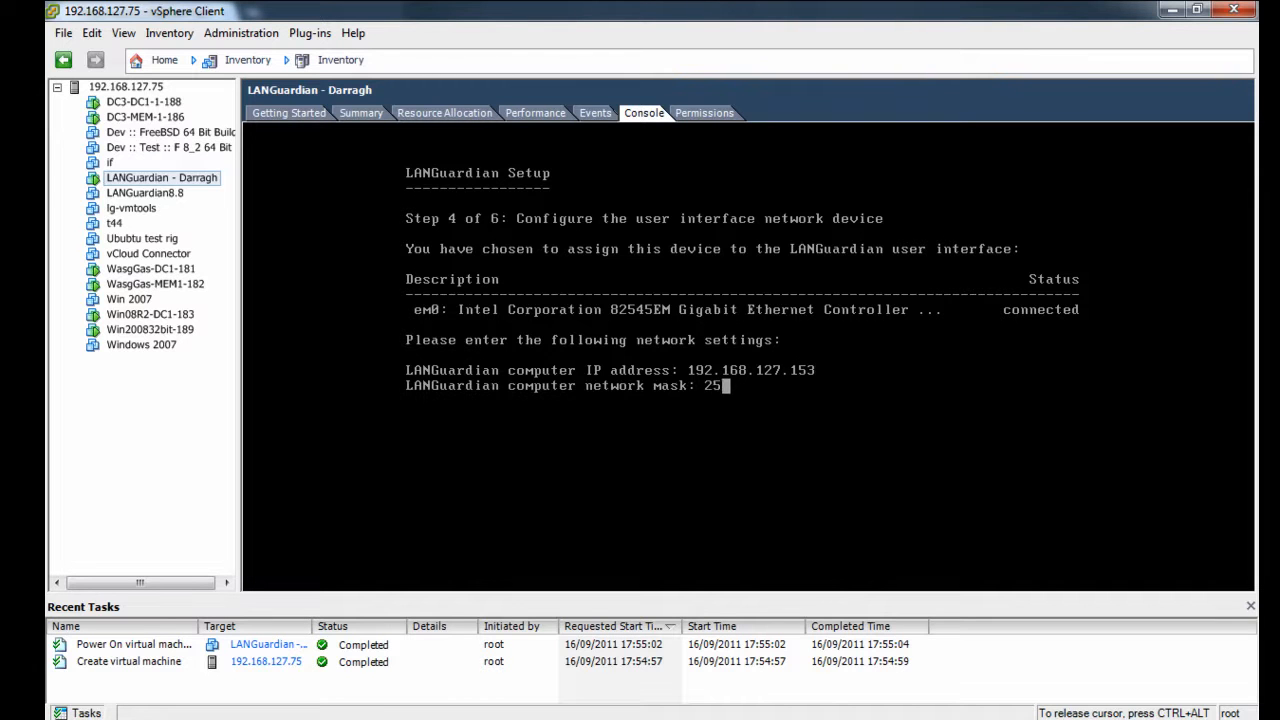
type("5.255.255.0")
key("Return")
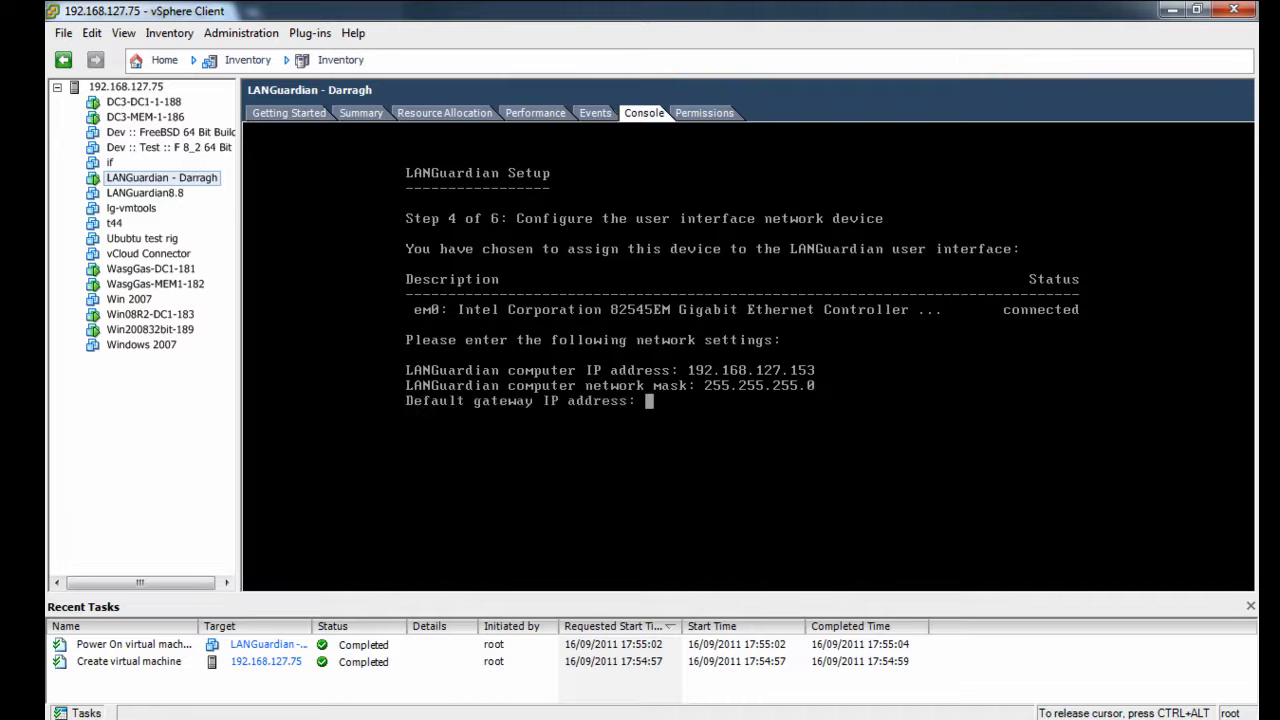
type("192.168.127.90")
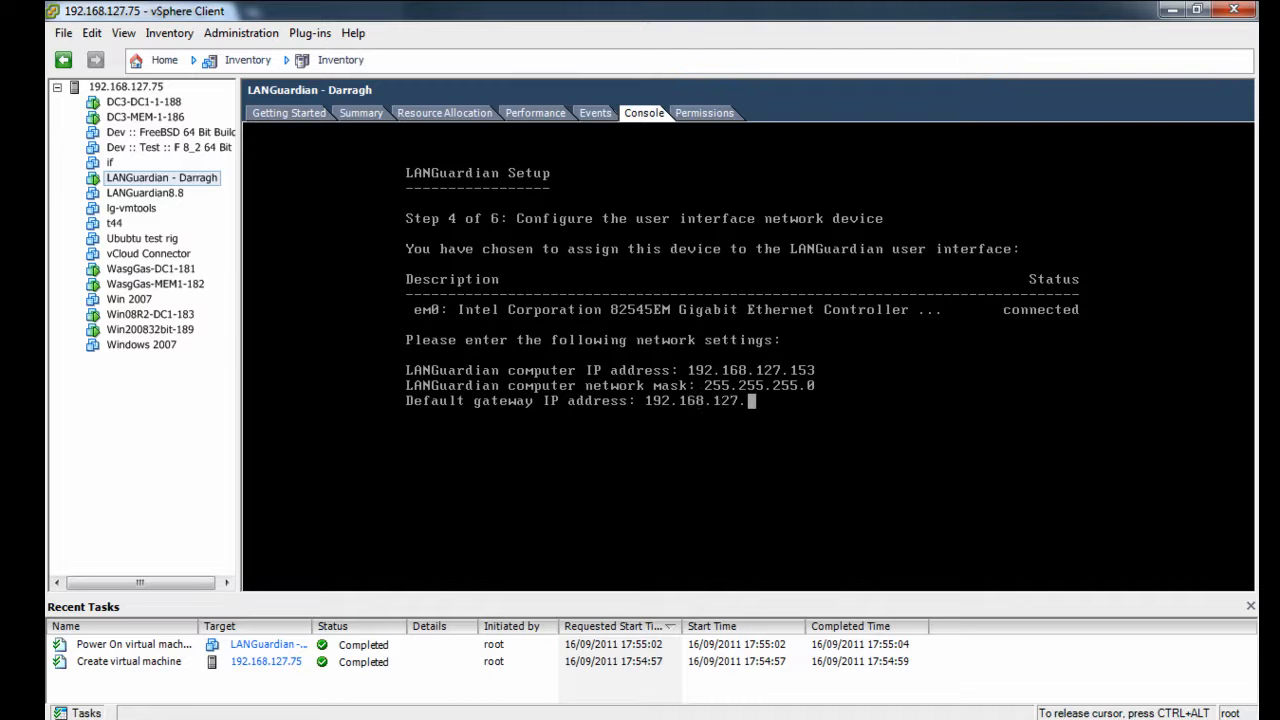
key("Return")
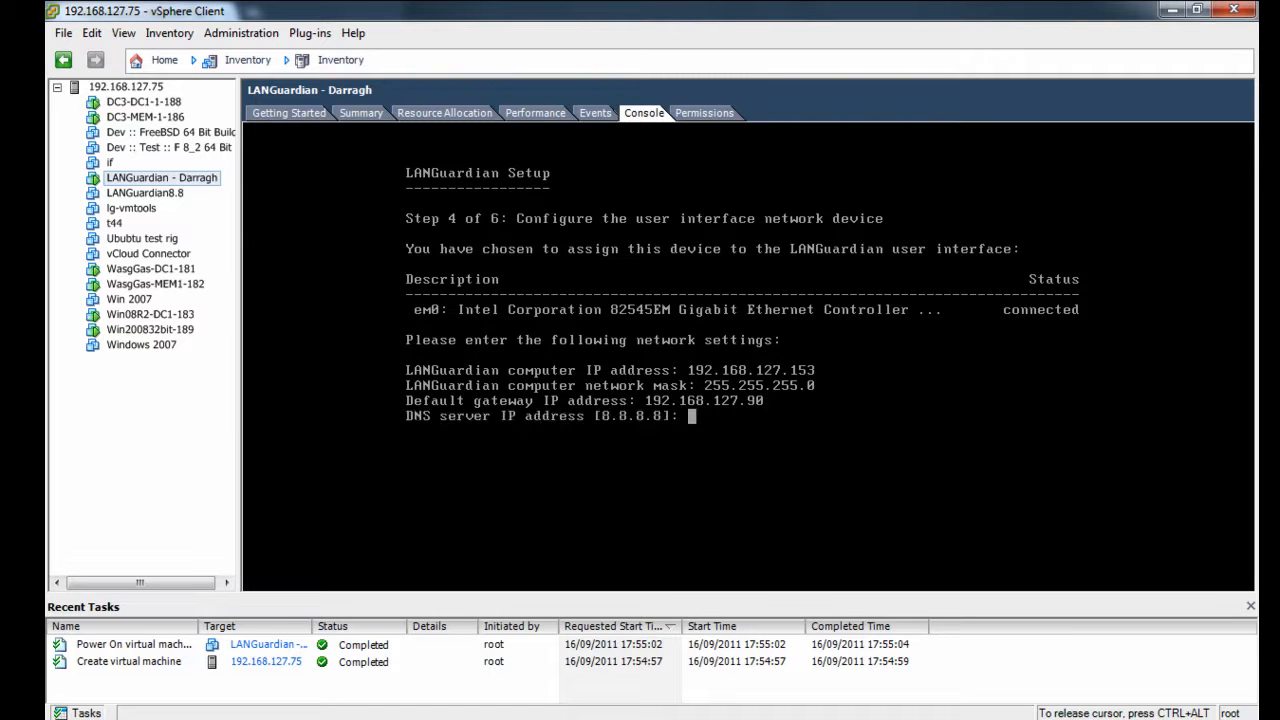
key("Return")
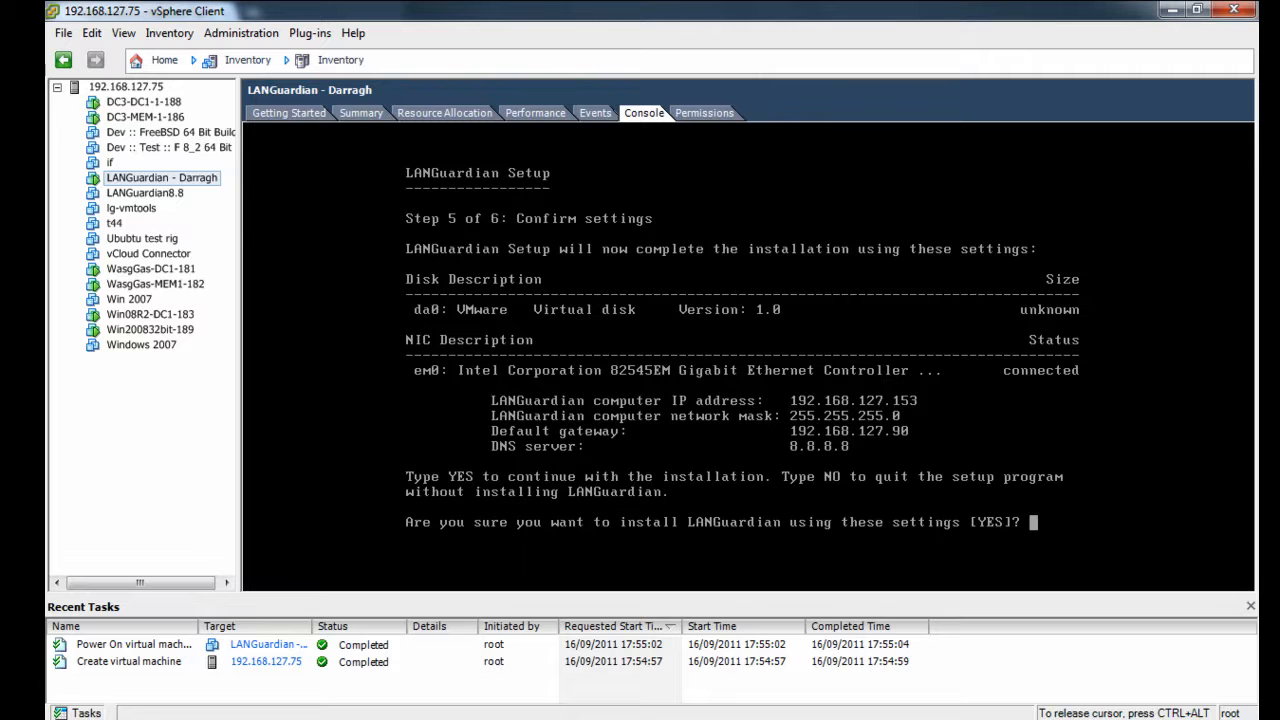
Step: Approve installing LANGuardian with these settings and restart the virtual machine once setup has finished
type("yes")
key("Return")
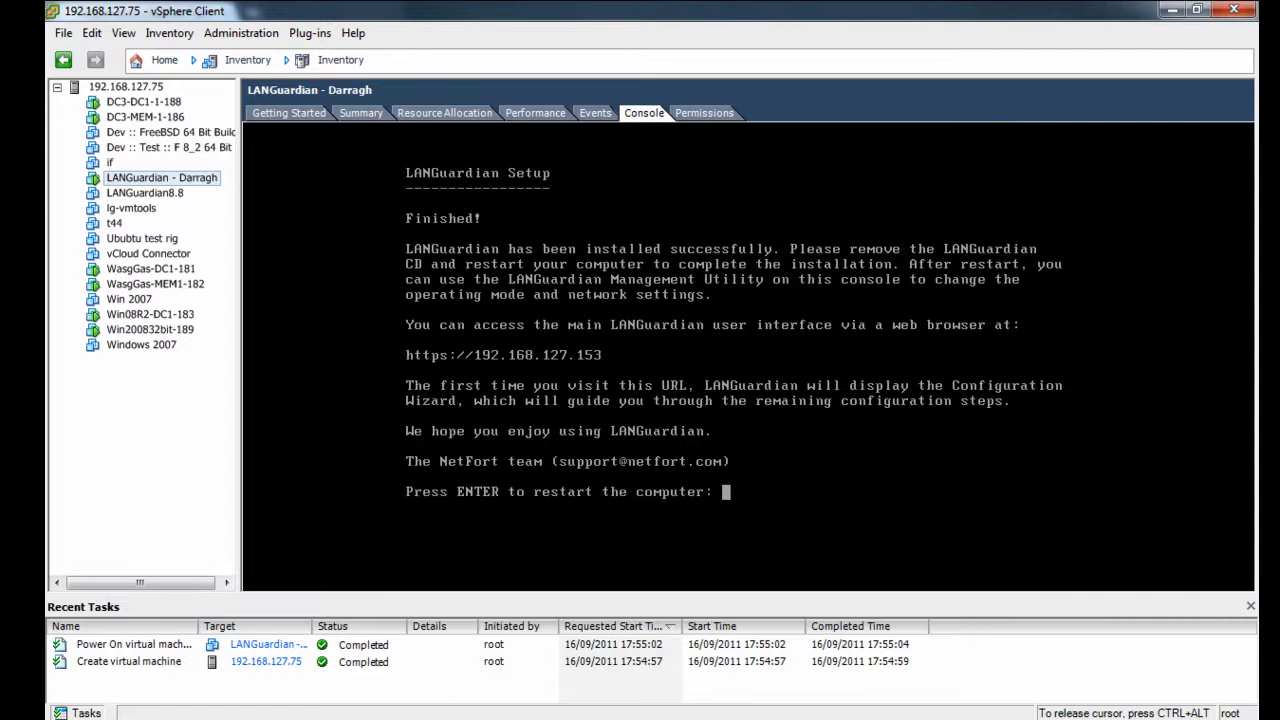
key("Return")
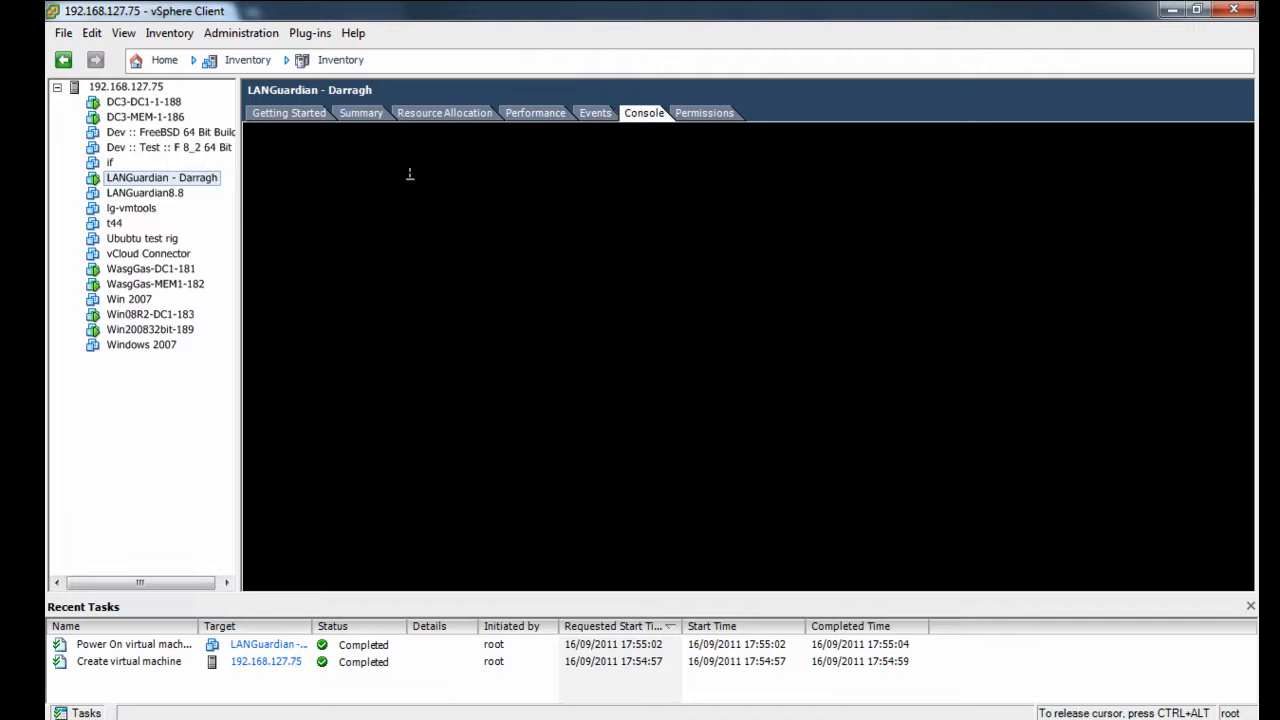
Step: Release the console and check the promiscuous mode policy in the security properties of the host's VM Network
key("ctrl+alt")
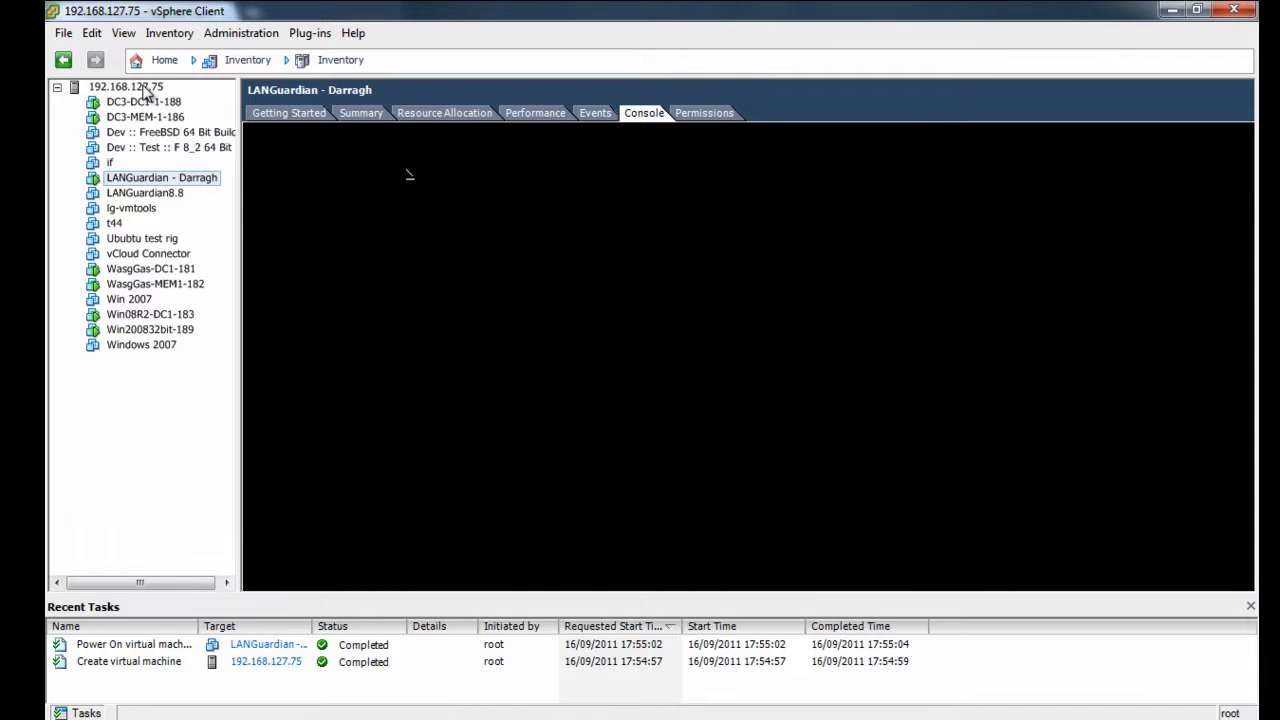
left_click(145, 88)
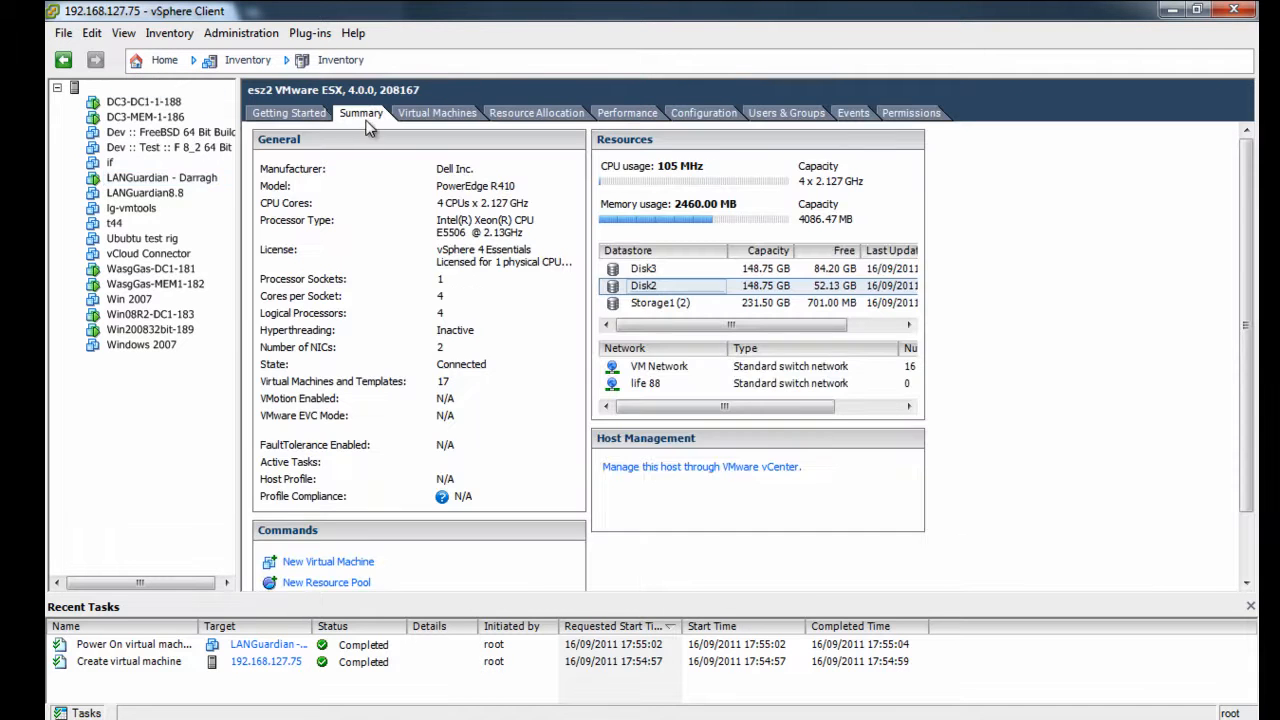
left_click(670, 372)
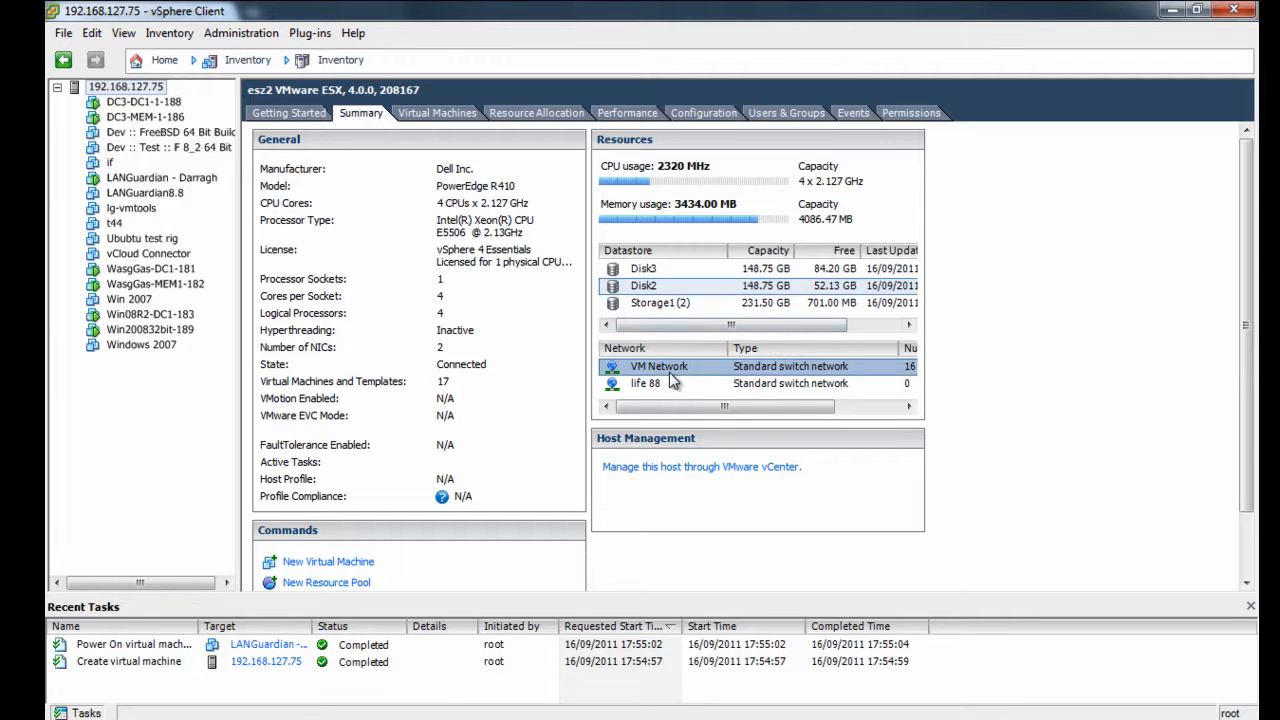
right_click(660, 374)
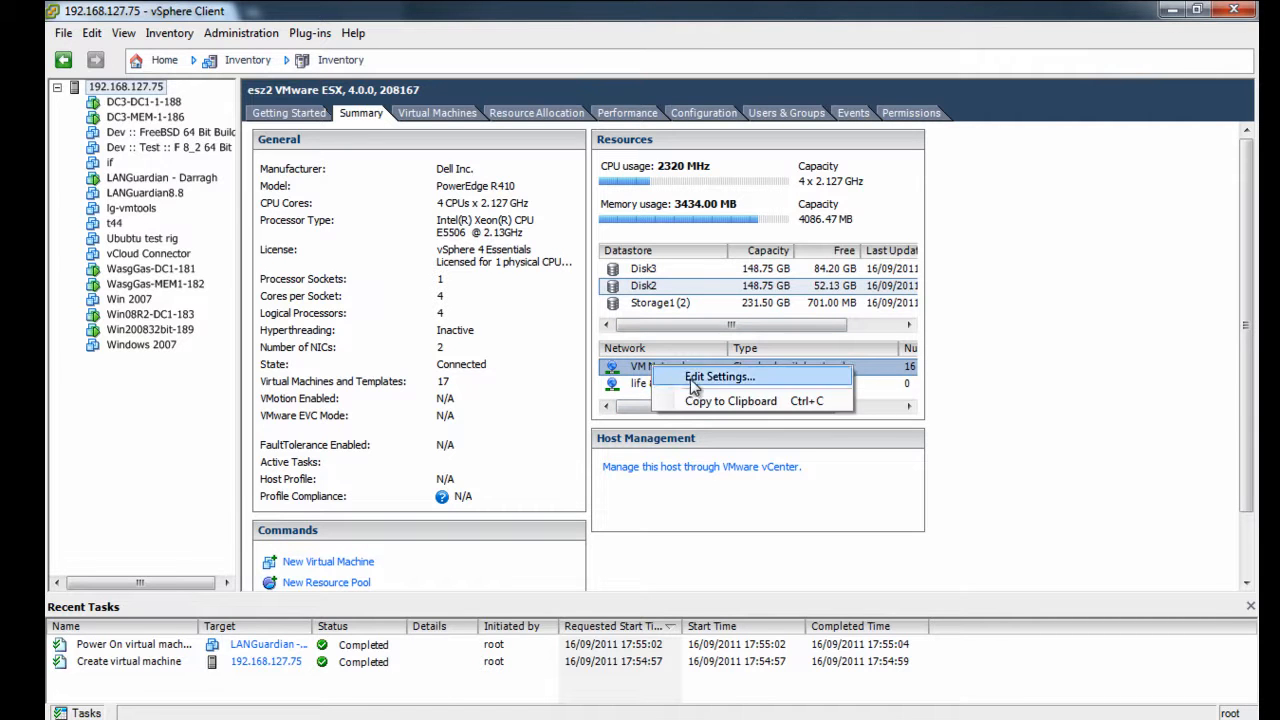
left_click(695, 386)
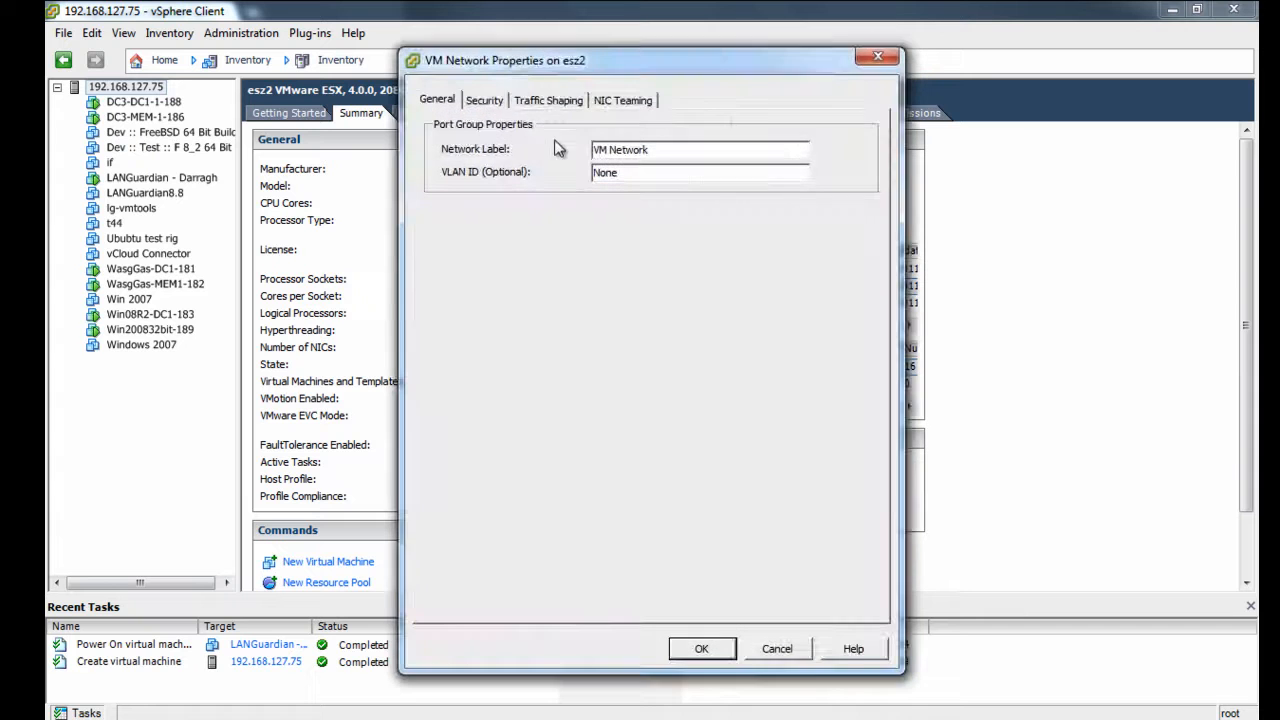
left_click(488, 102)
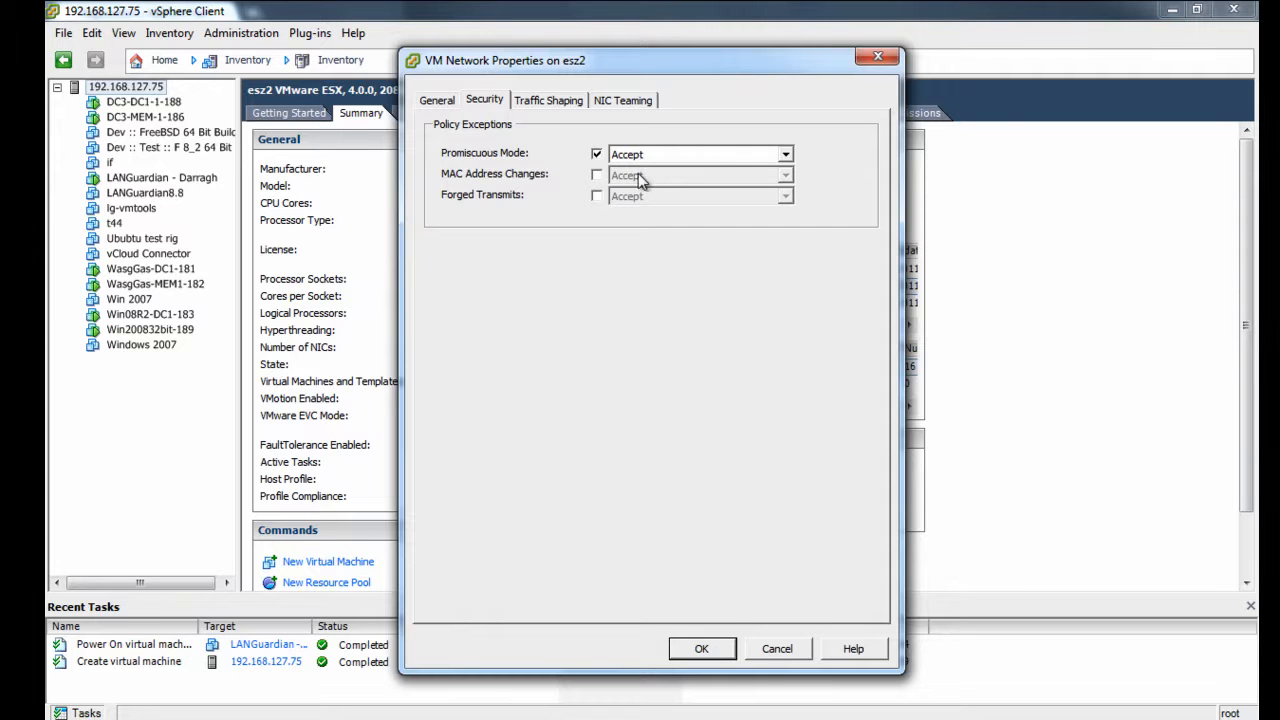
left_click(722, 646)
Step: Check the promiscuous mode policy of the life 88 network and return to the LANGuardian virtual machine's console
left_click(640, 385)
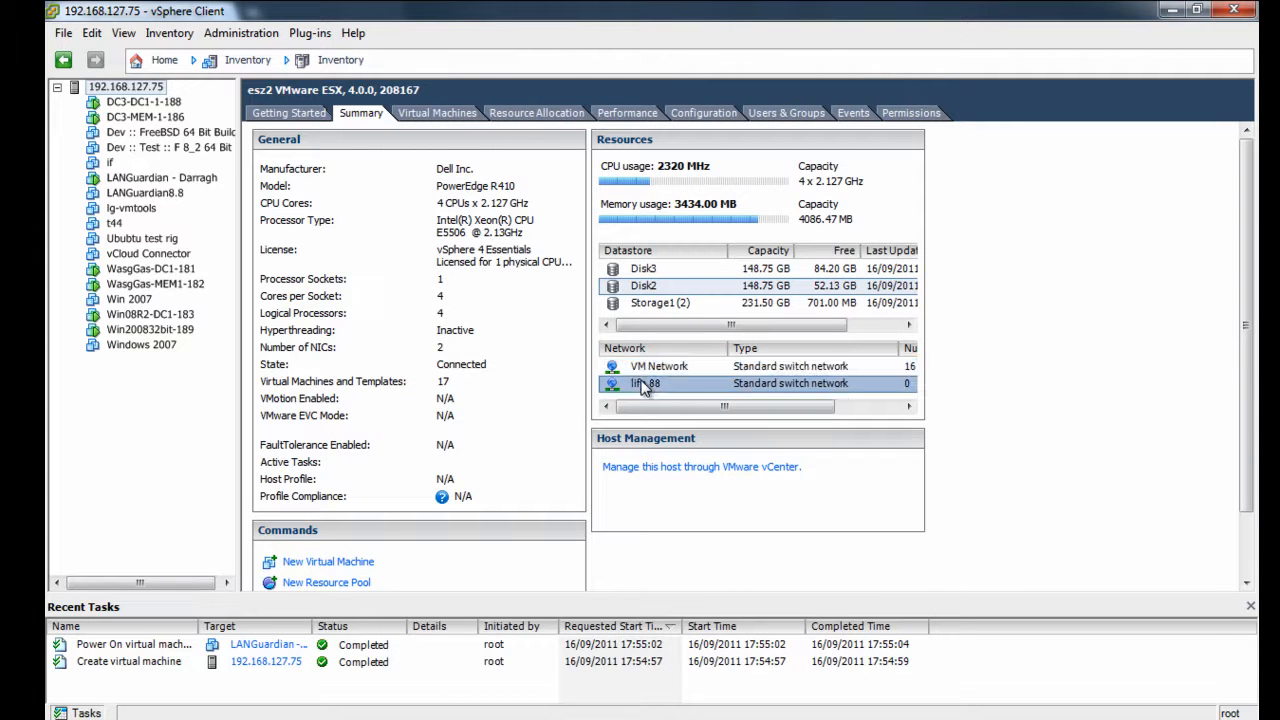
right_click(643, 390)
left_click(702, 400)
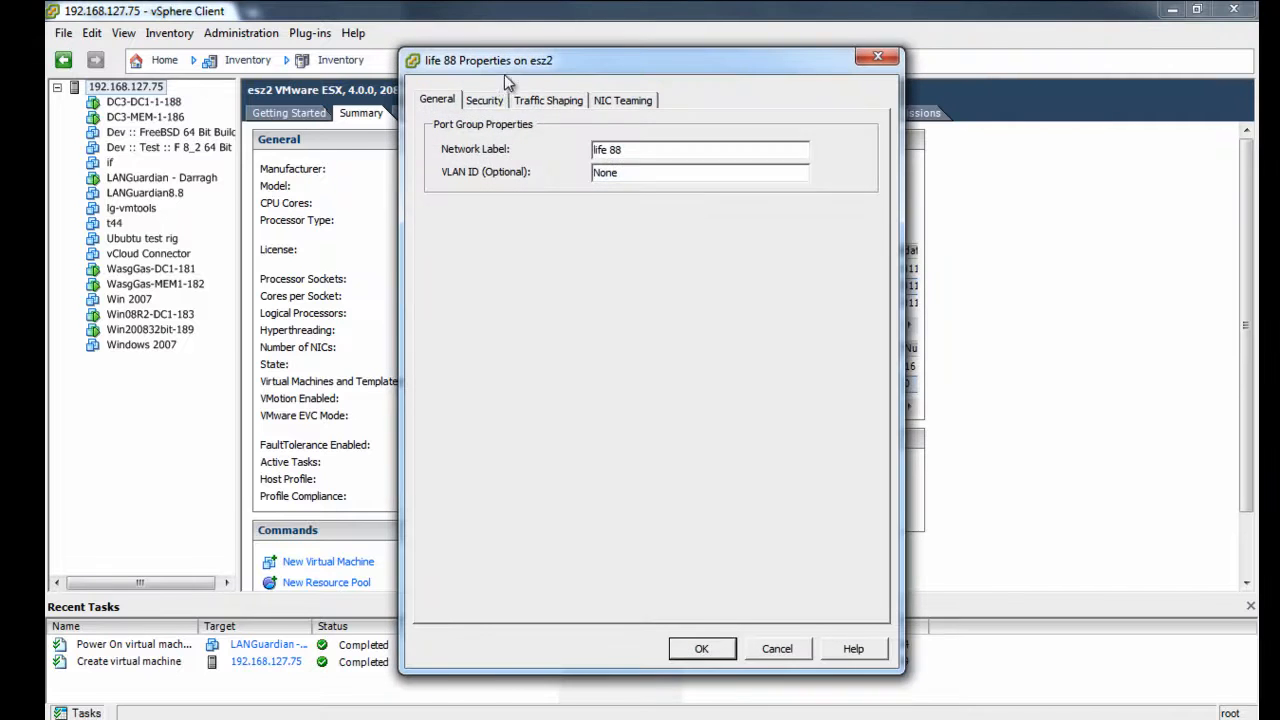
left_click(493, 100)
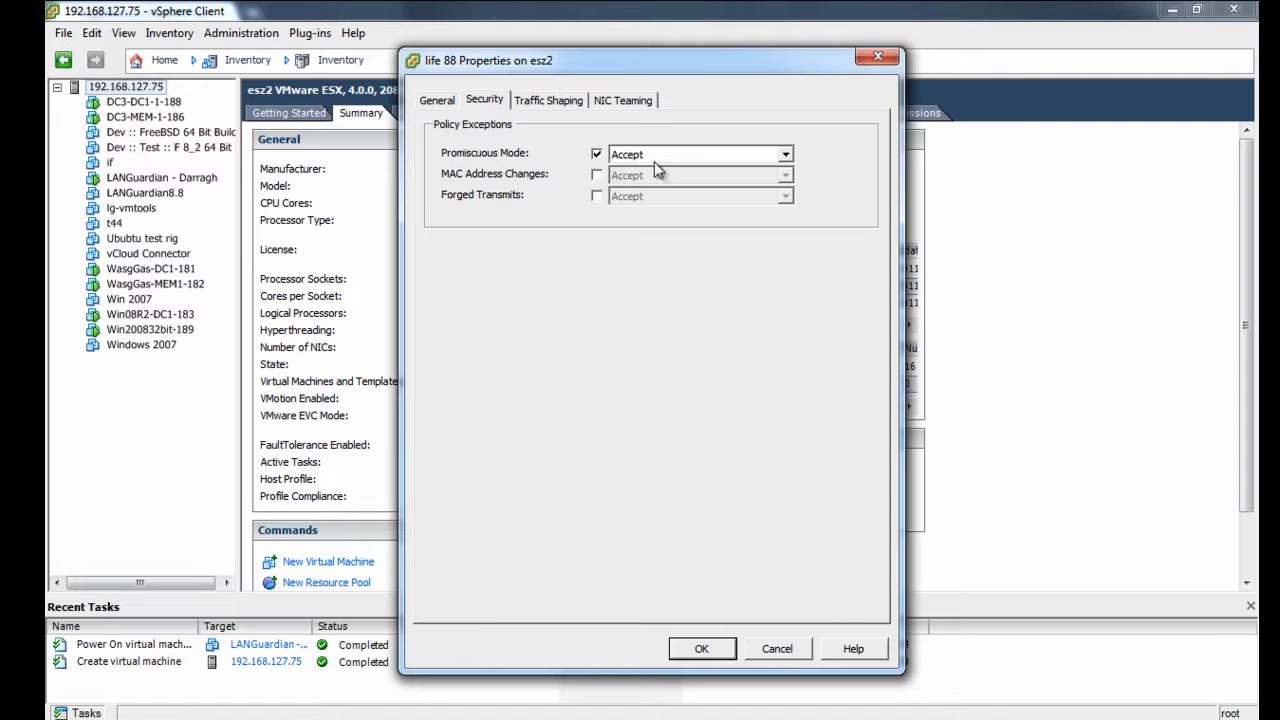
left_click(712, 650)
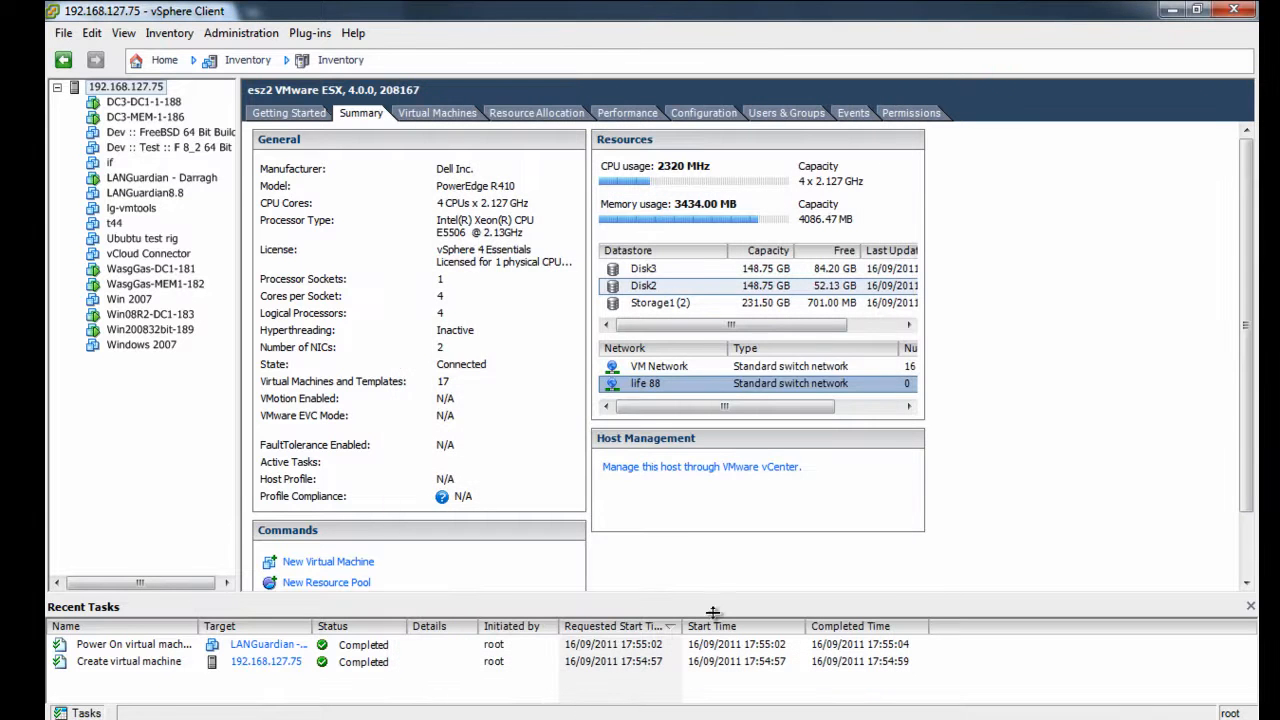
left_click(161, 177)
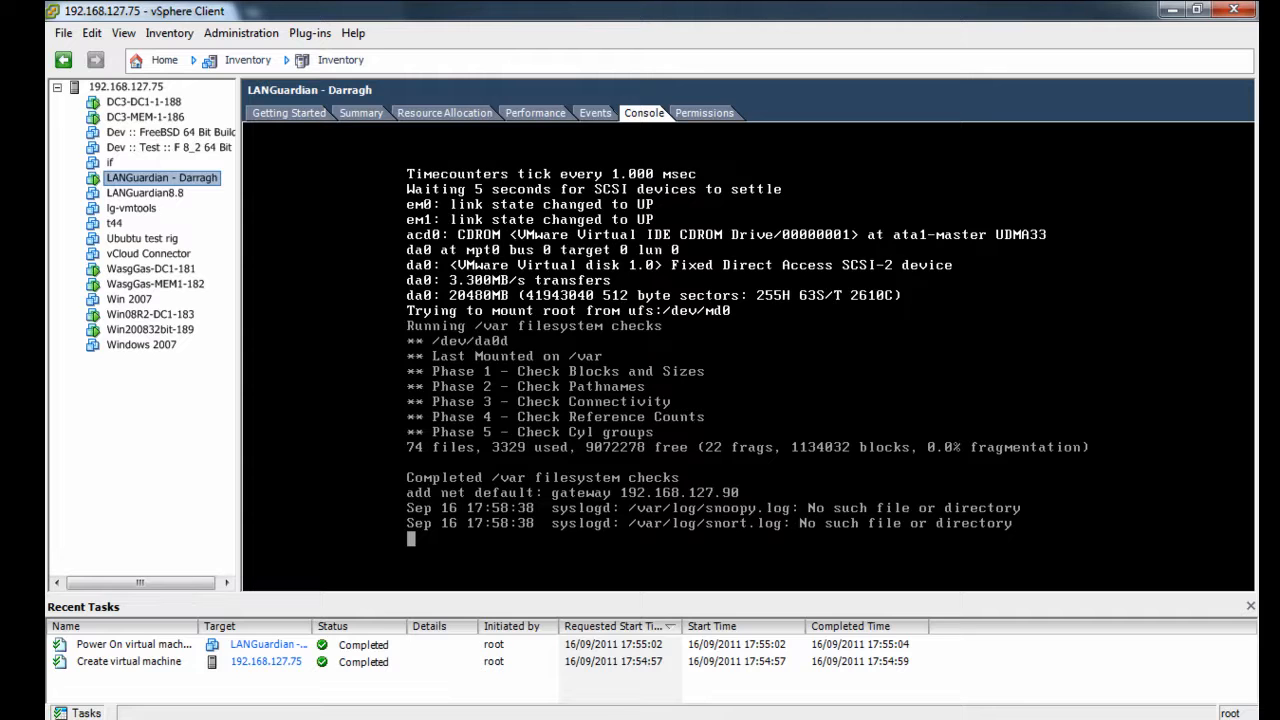
left_click(586, 646)
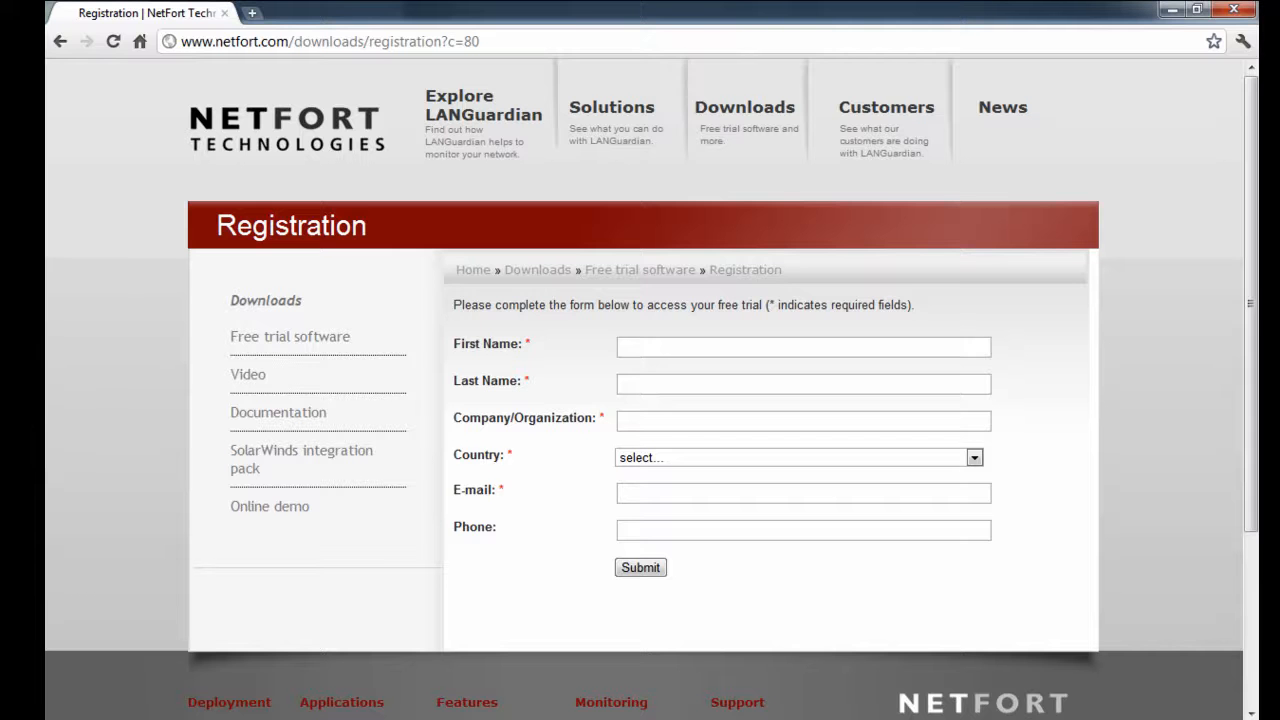
left_click(253, 13)
type("https://192.168.127.200")
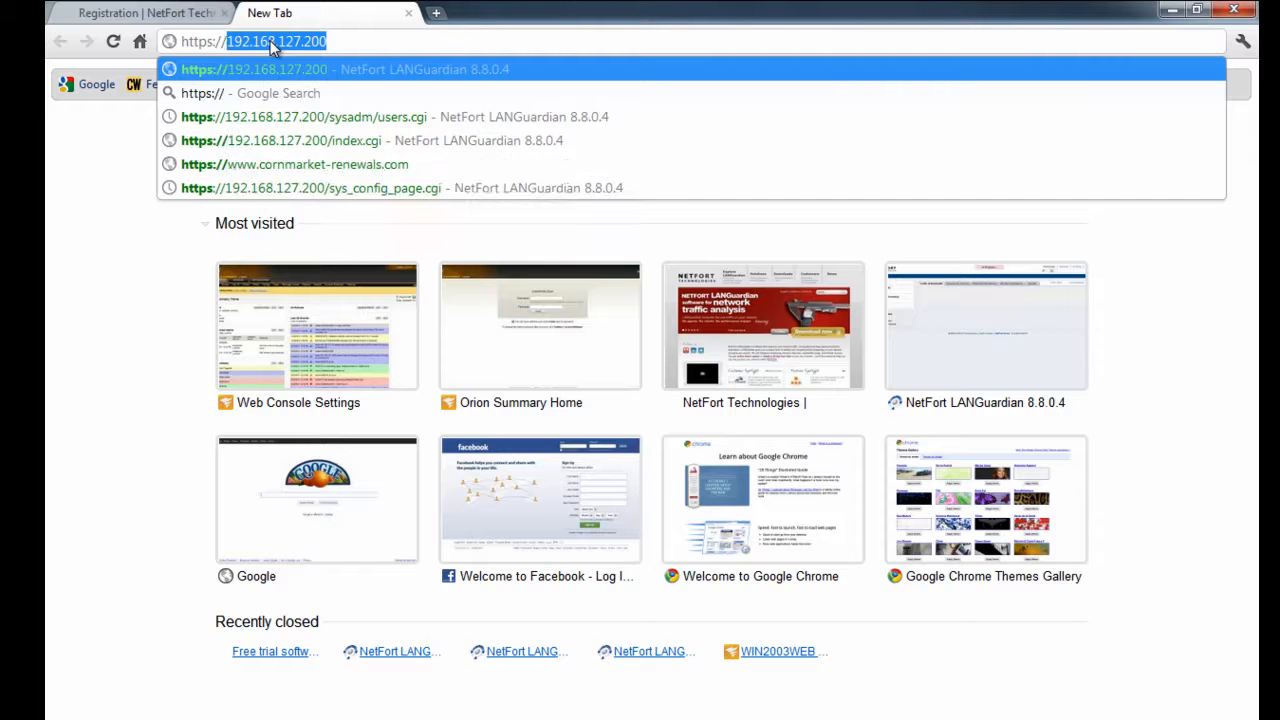
key("BackSpace")
key("BackSpace")
type("153")
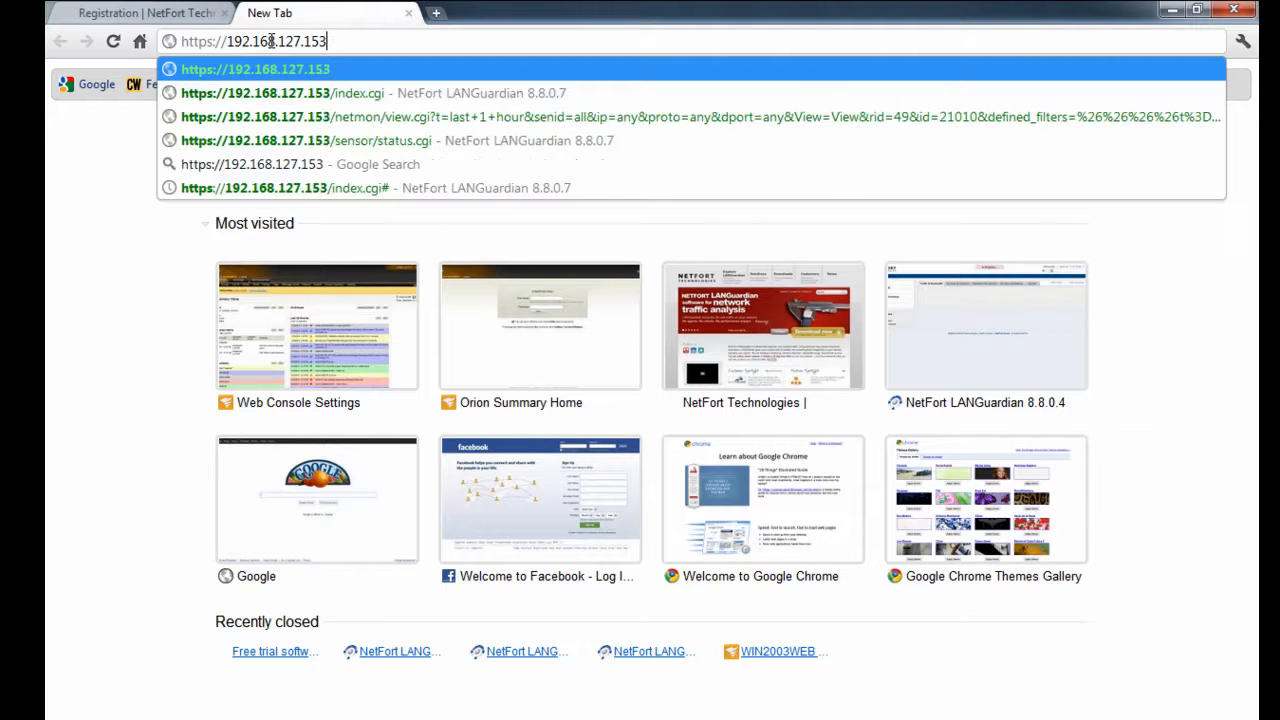
key("Return")
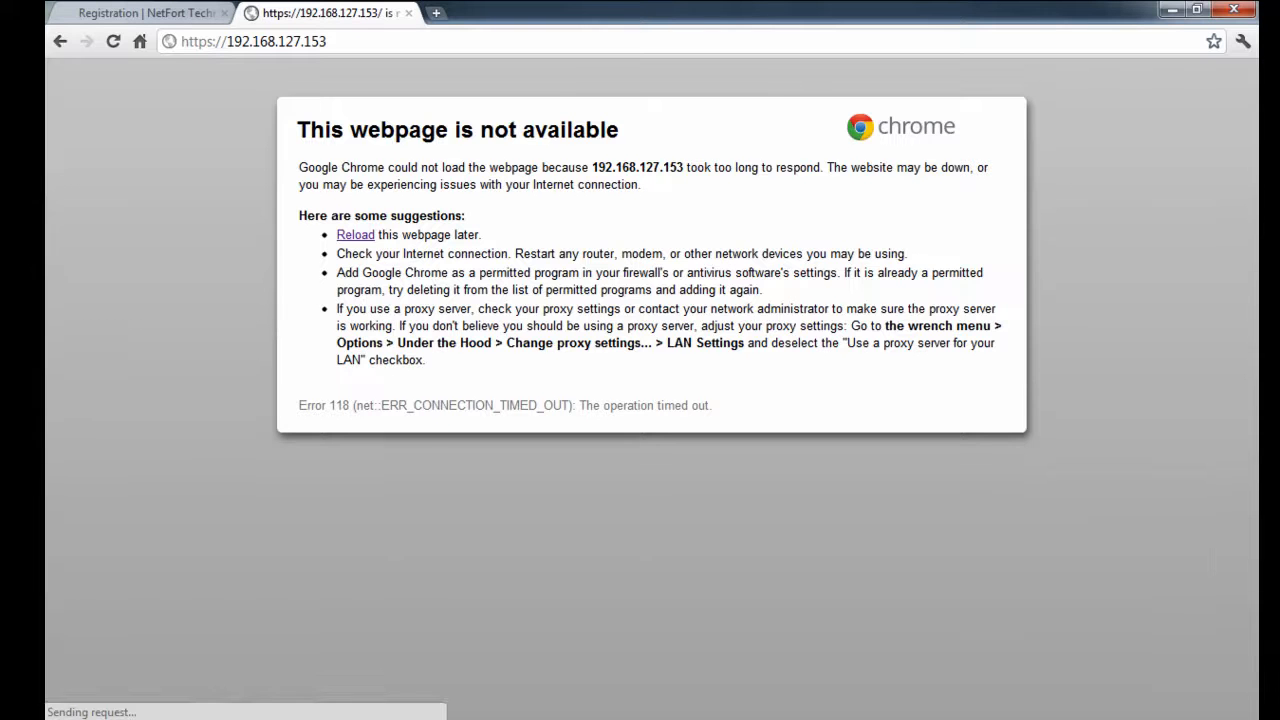
Step: Check the LANGuardian startup state in the vSphere Client console and return to Chrome
mouse_move(555, 718)
key("alt+Tab")
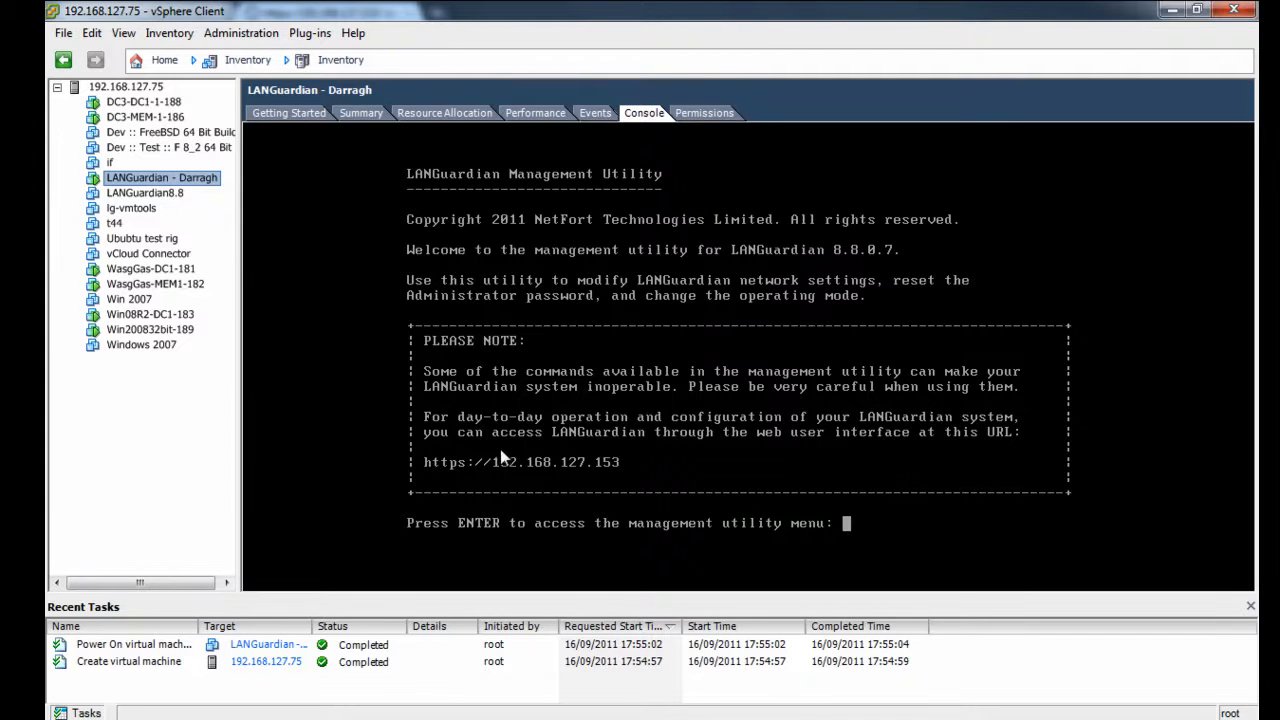
key("alt+Tab")
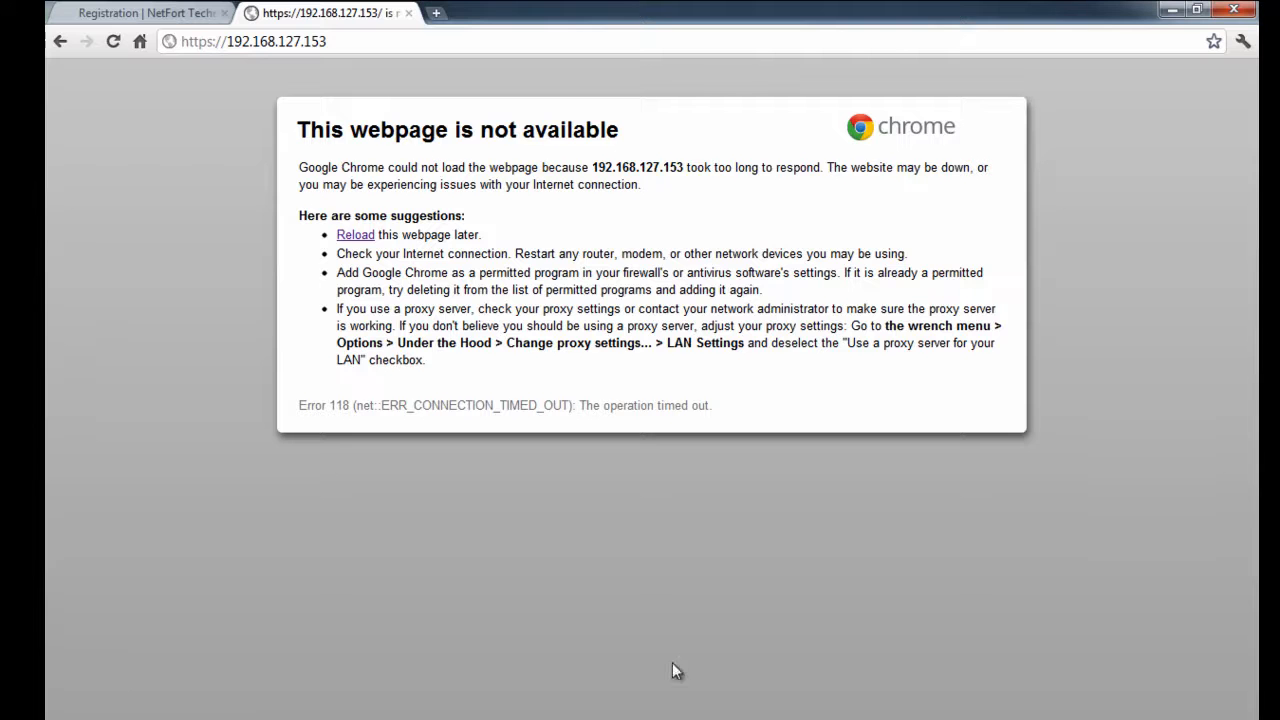
left_click(384, 46)
left_click(392, 41)
key("Return")
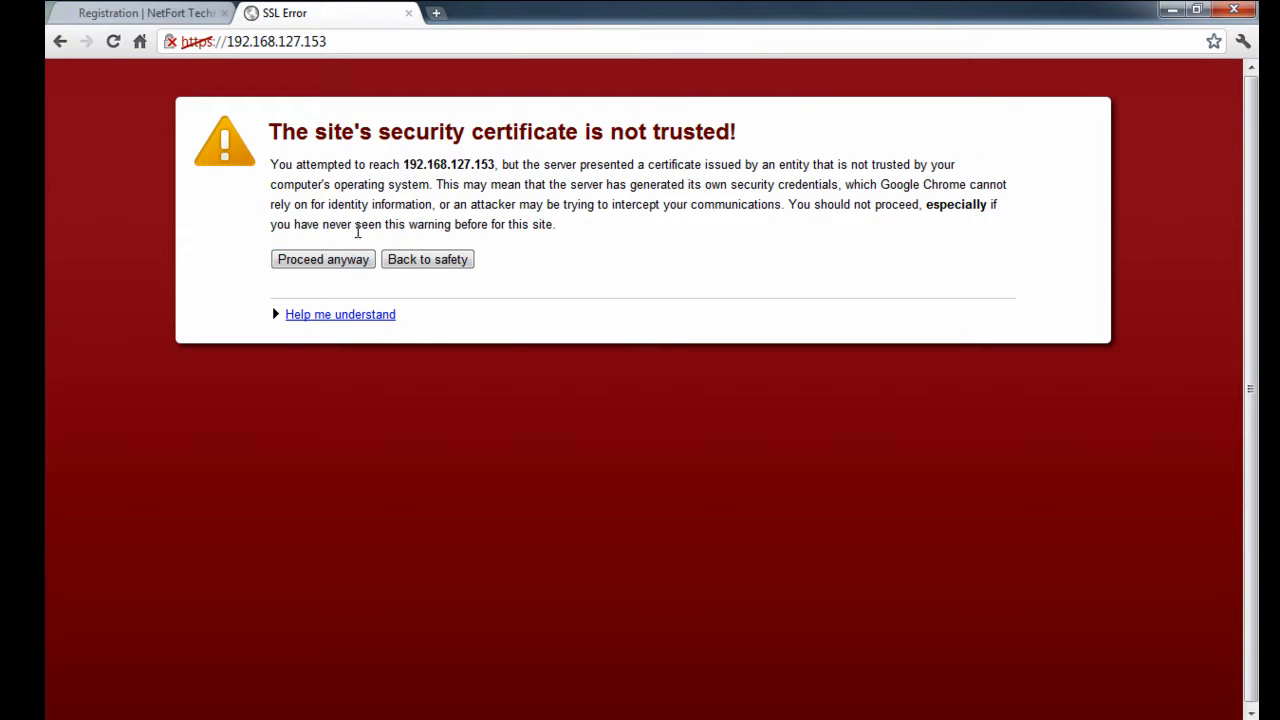
Step: Proceed past the untrusted certificate warning and agree to the licensing terms in the LANGuardian Configuration Wizard
left_click(337, 260)
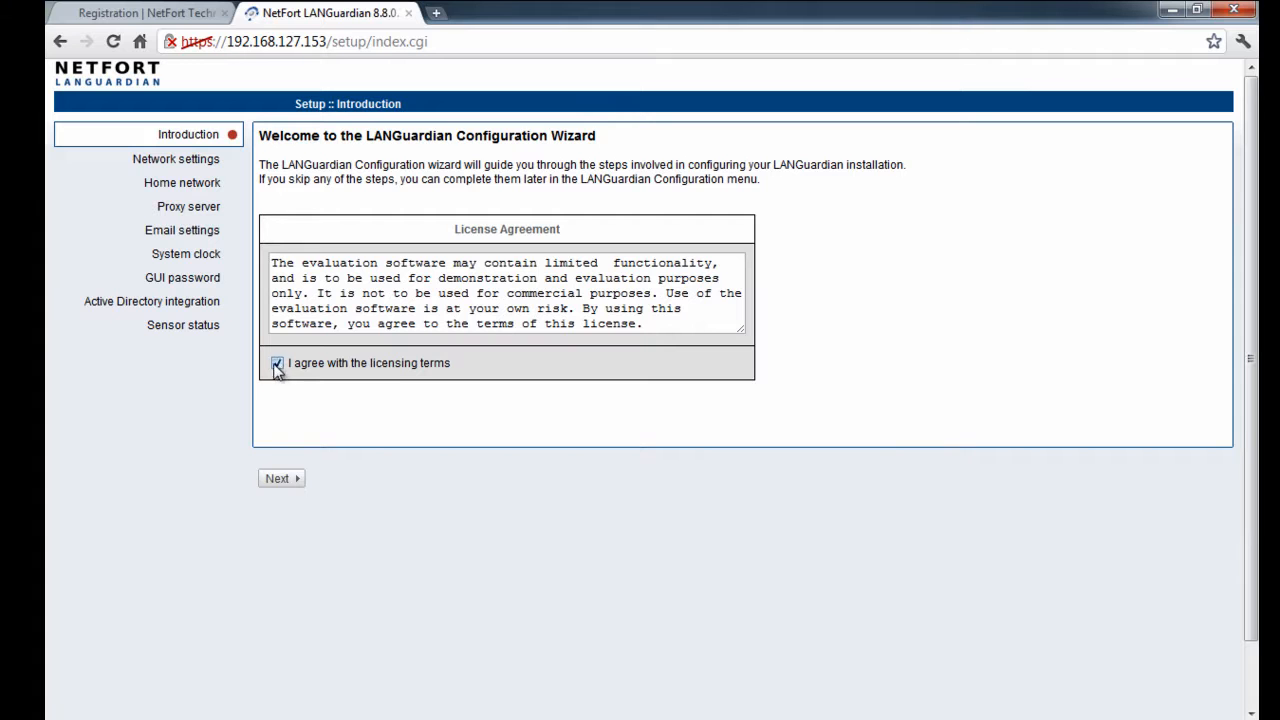
left_click(283, 480)
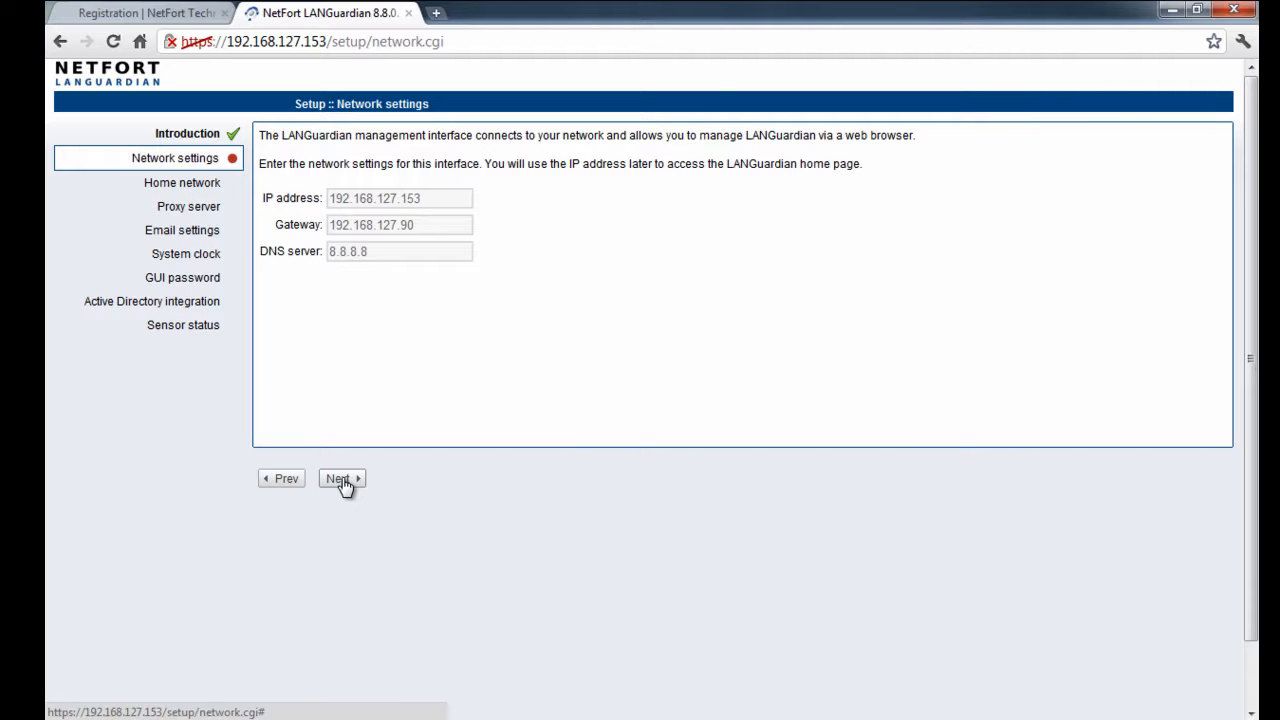
Step: Accept the wizard's preset network, home network, email and NTP clock settings, leaving the HTTP proxy fields blank
left_click(340, 480)
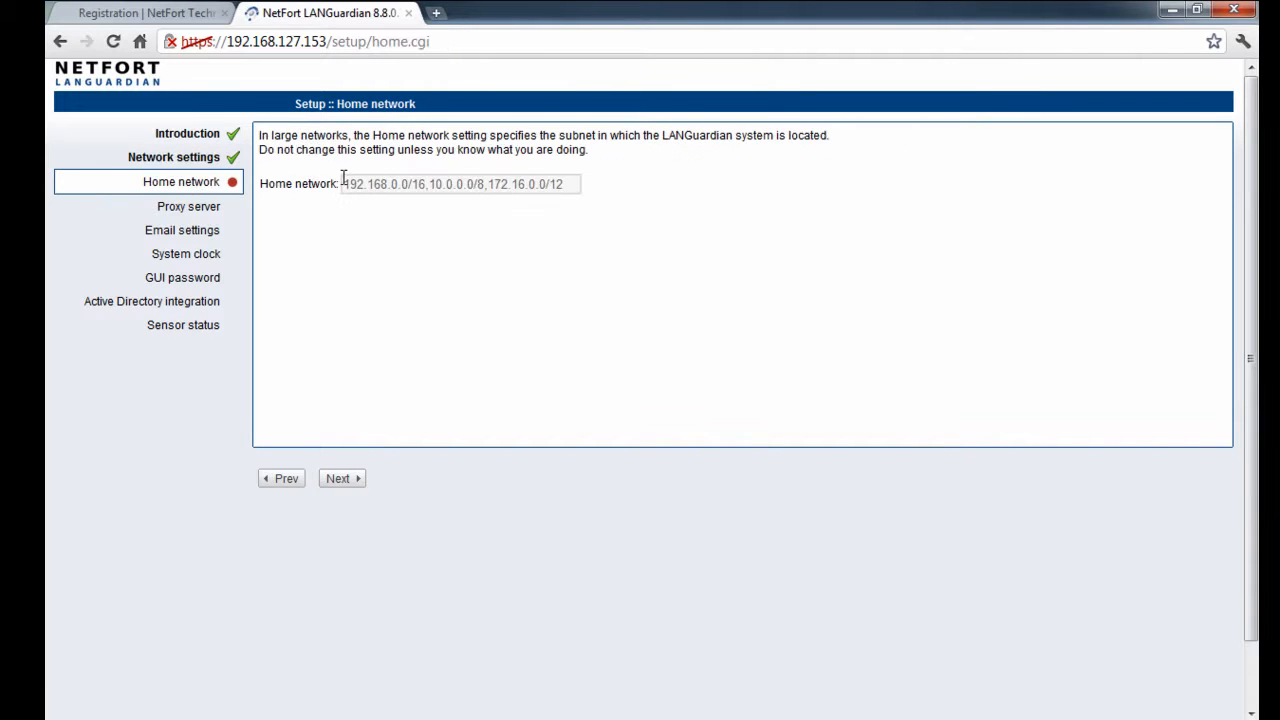
left_click_drag(344, 184, 394, 184)
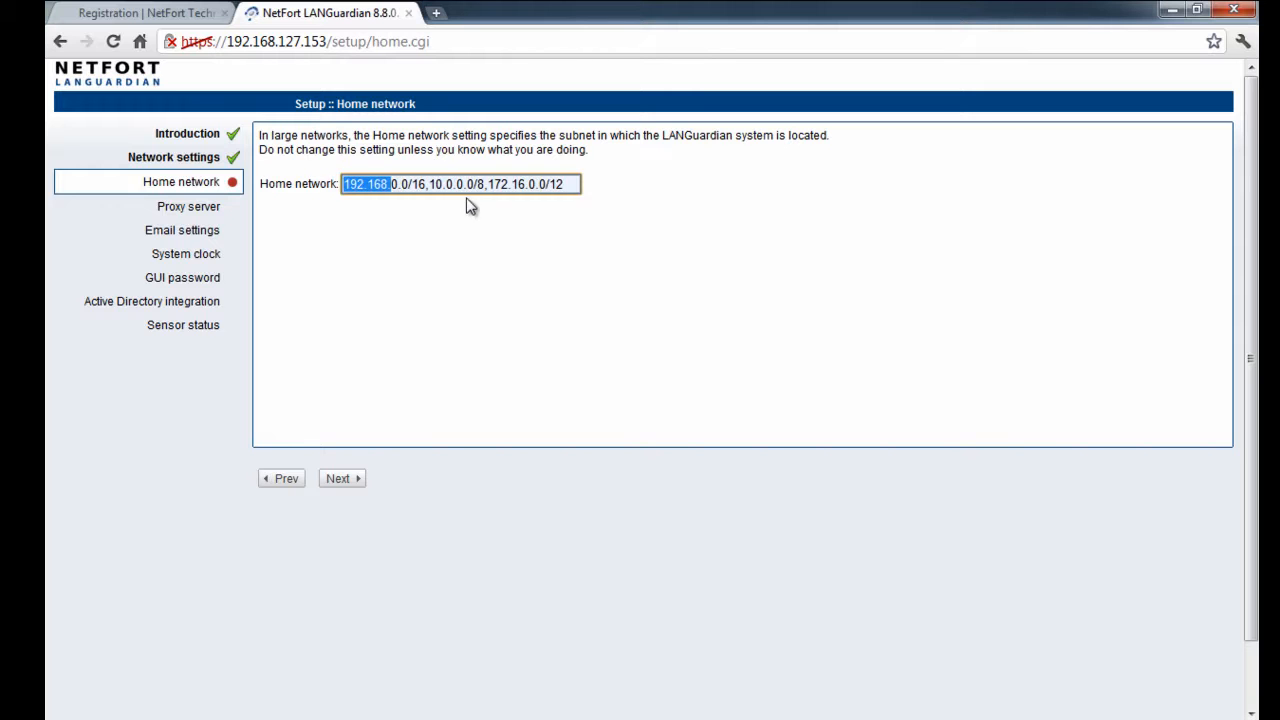
key("Return")
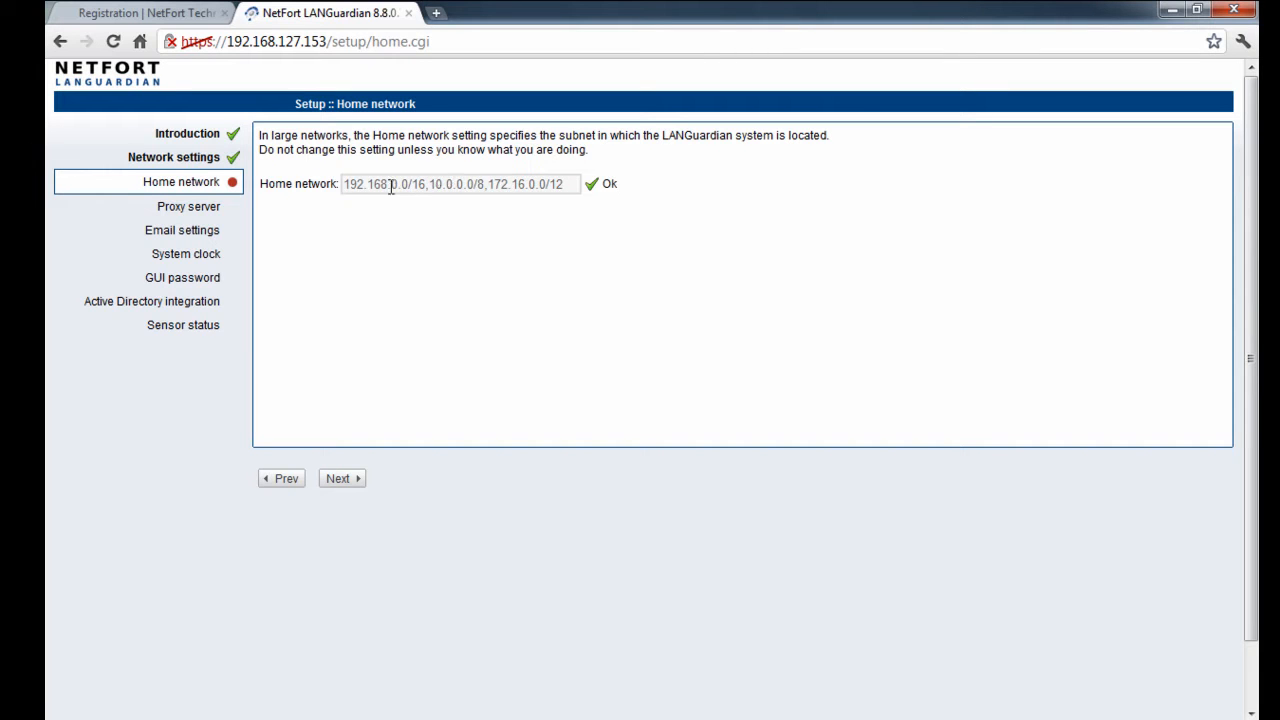
left_click(338, 480)
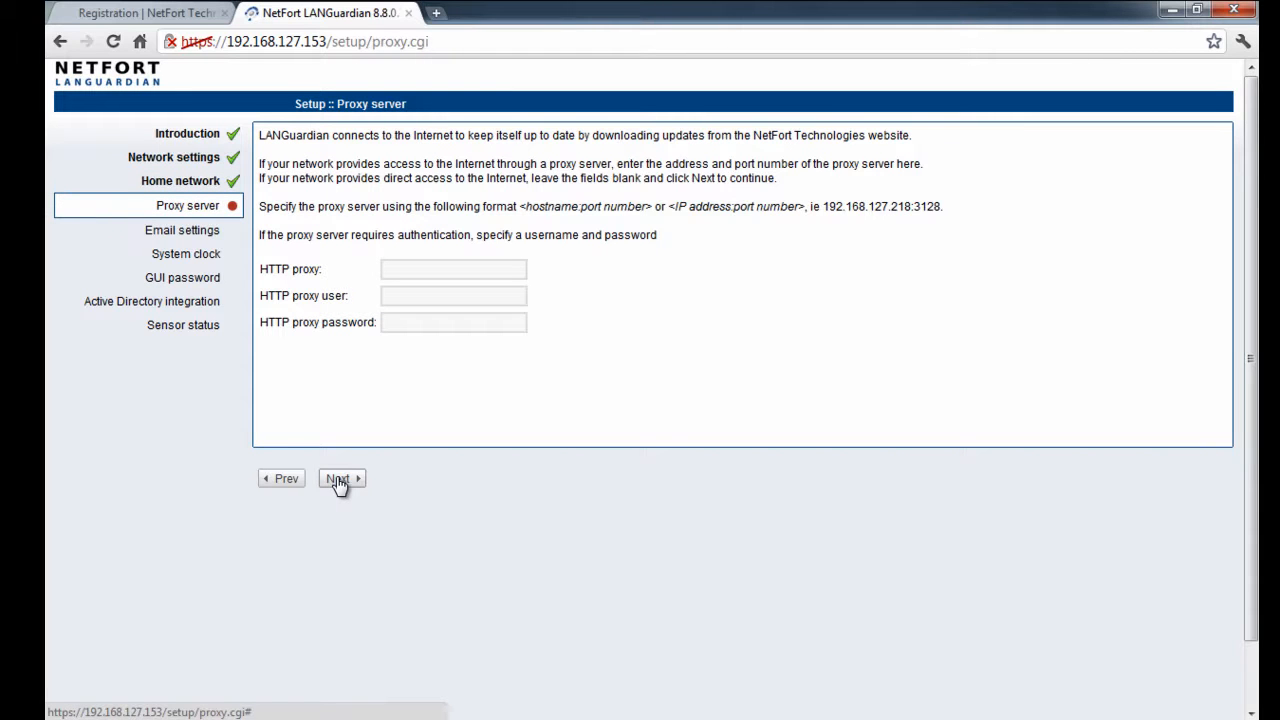
left_click(345, 485)
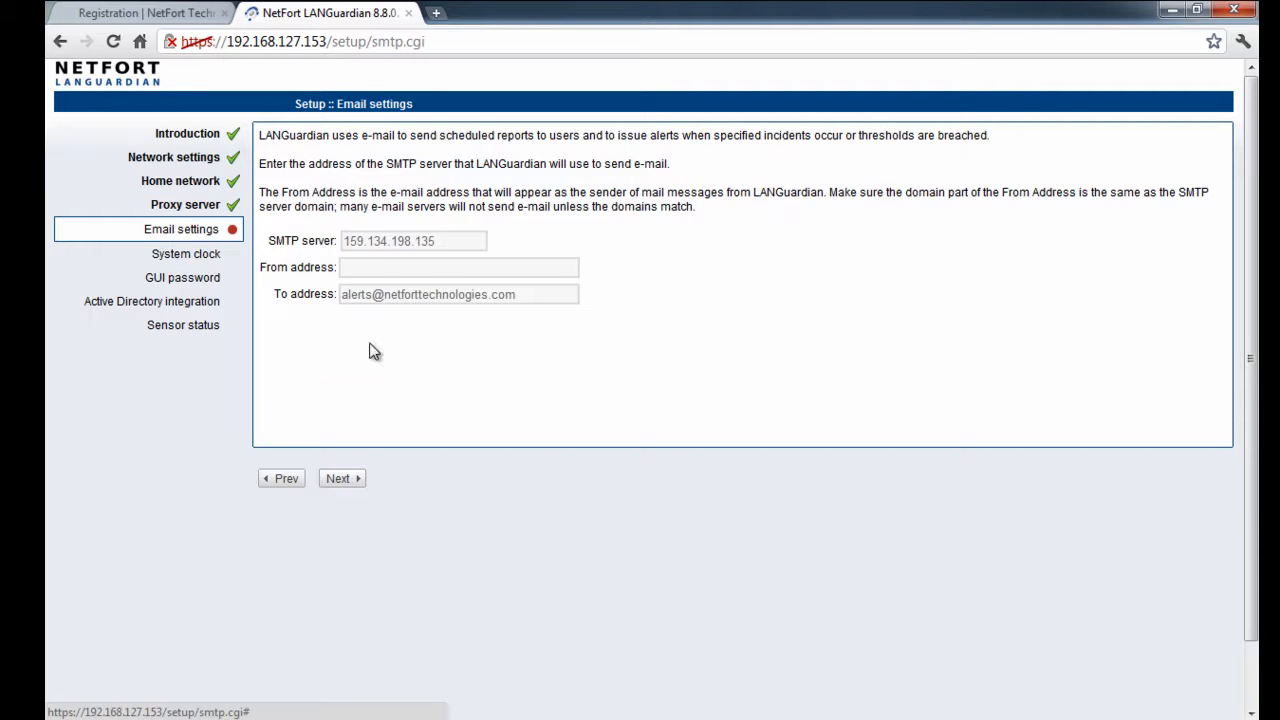
left_click(340, 479)
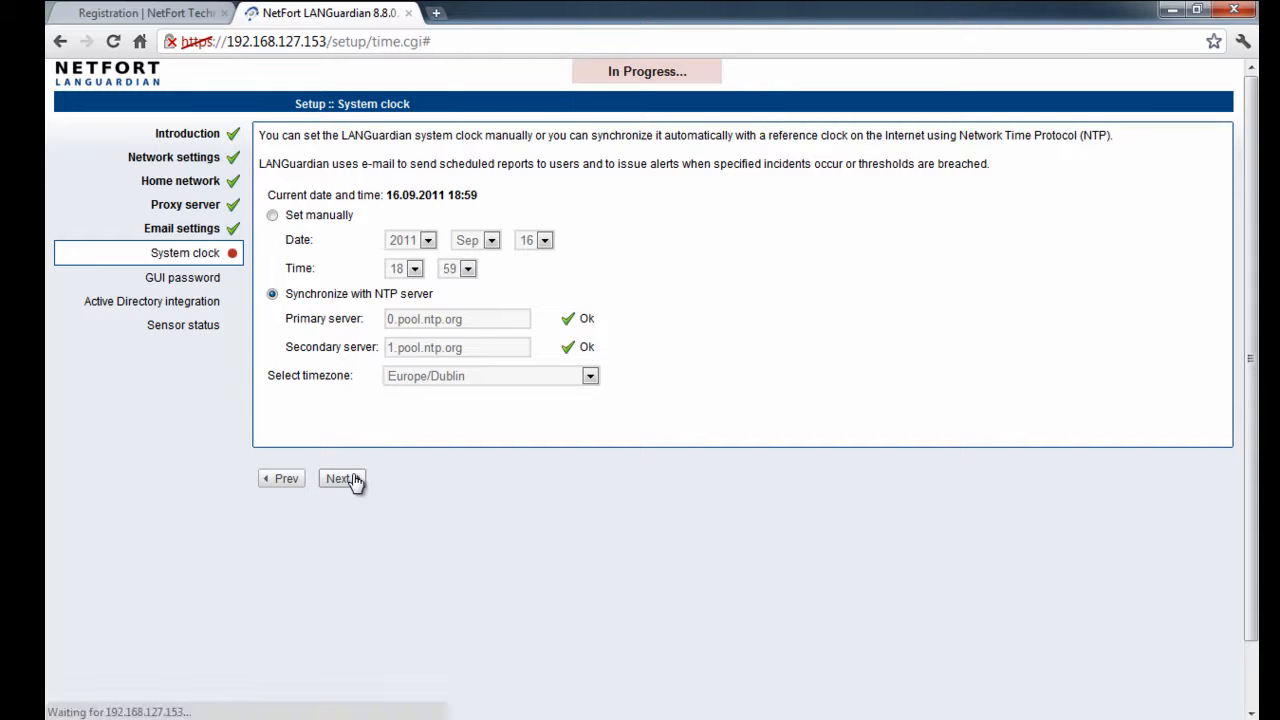
Step: Set and confirm the GUI password for the LANGuardian Administrator account
left_click(494, 168)
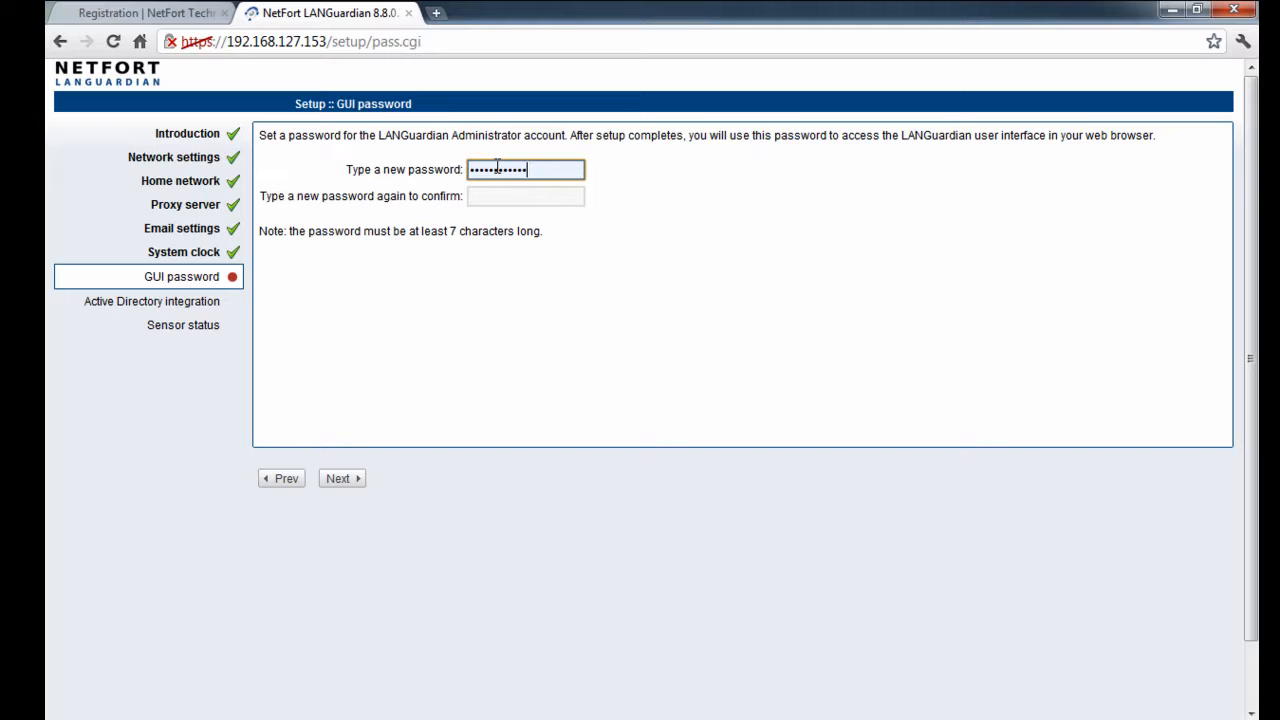
key("Tab")
type("•••")
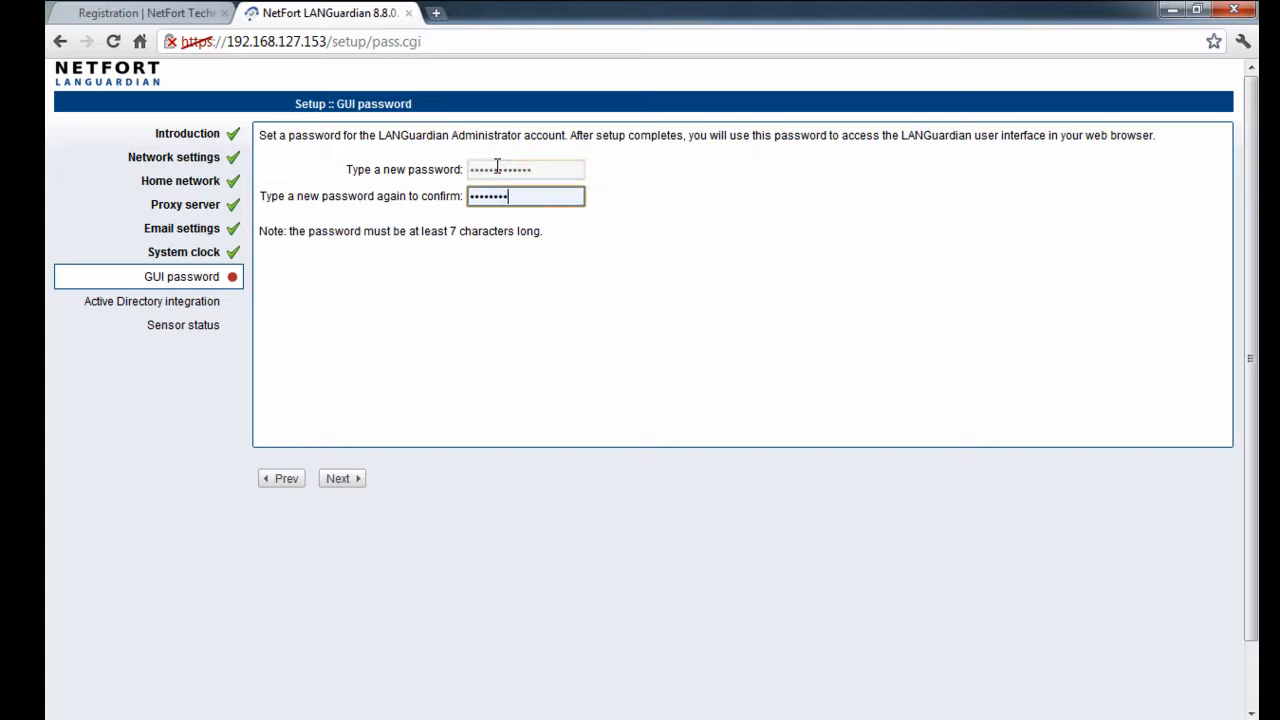
left_click(358, 482)
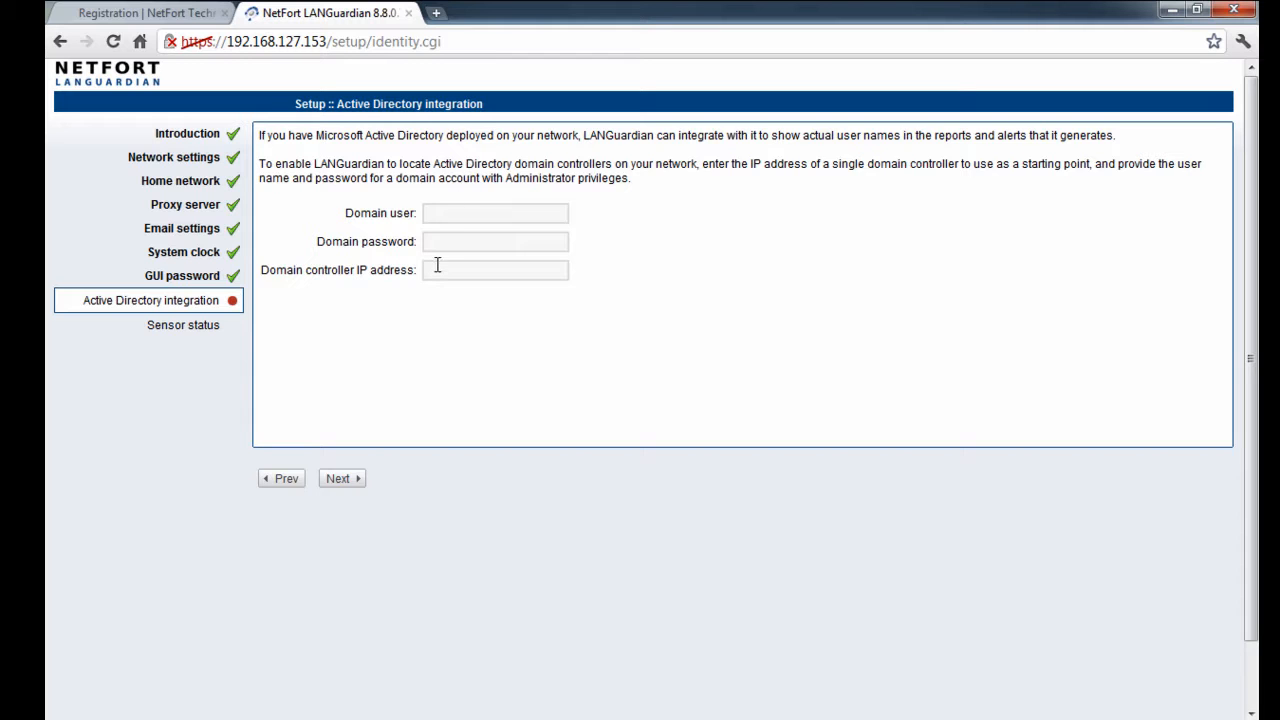
Step: Skip Active Directory integration and finish the configuration wizard from the sensor status page
left_click(347, 480)
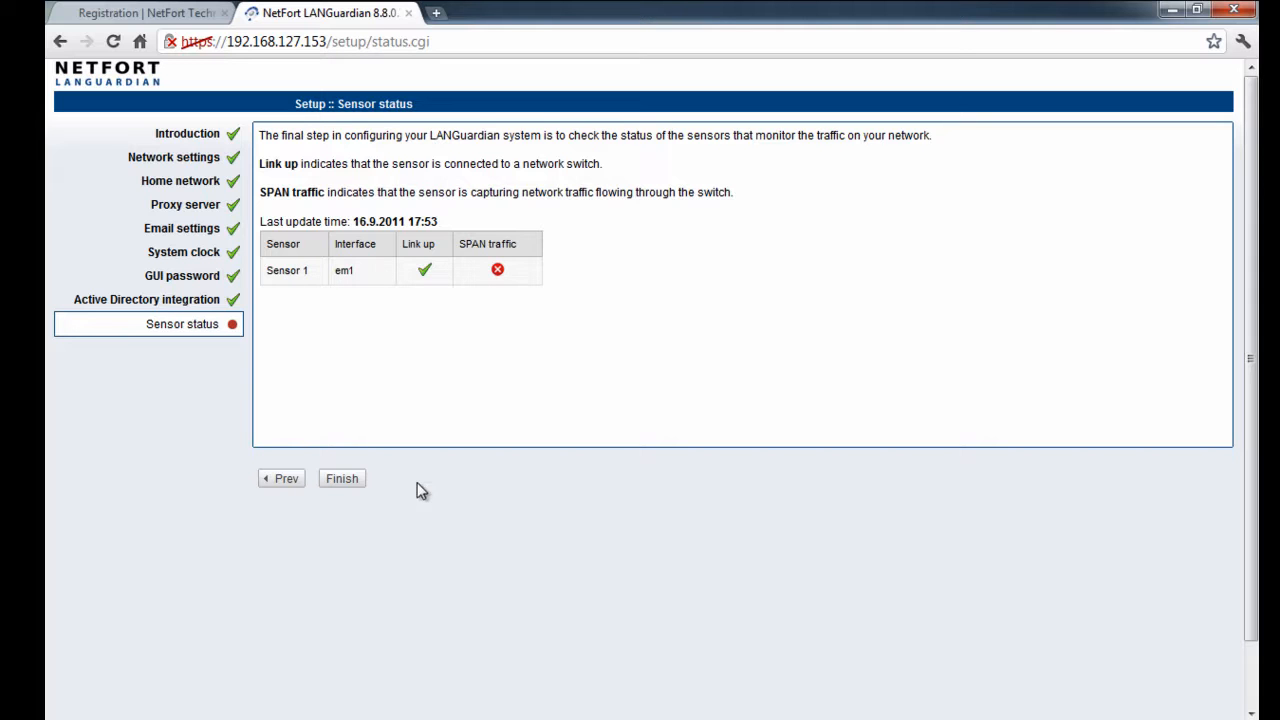
left_click(341, 480)
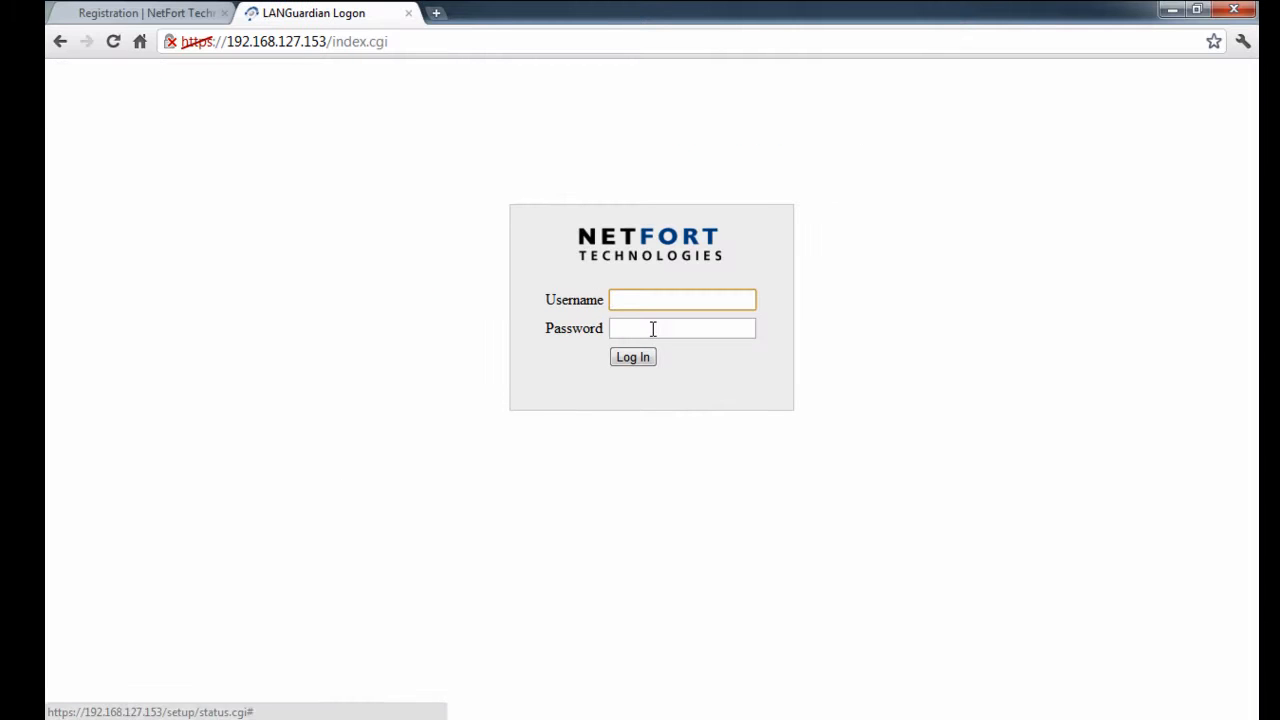
Step: Log in to LANGuardian as Administrator with the account password
type("Administrator")
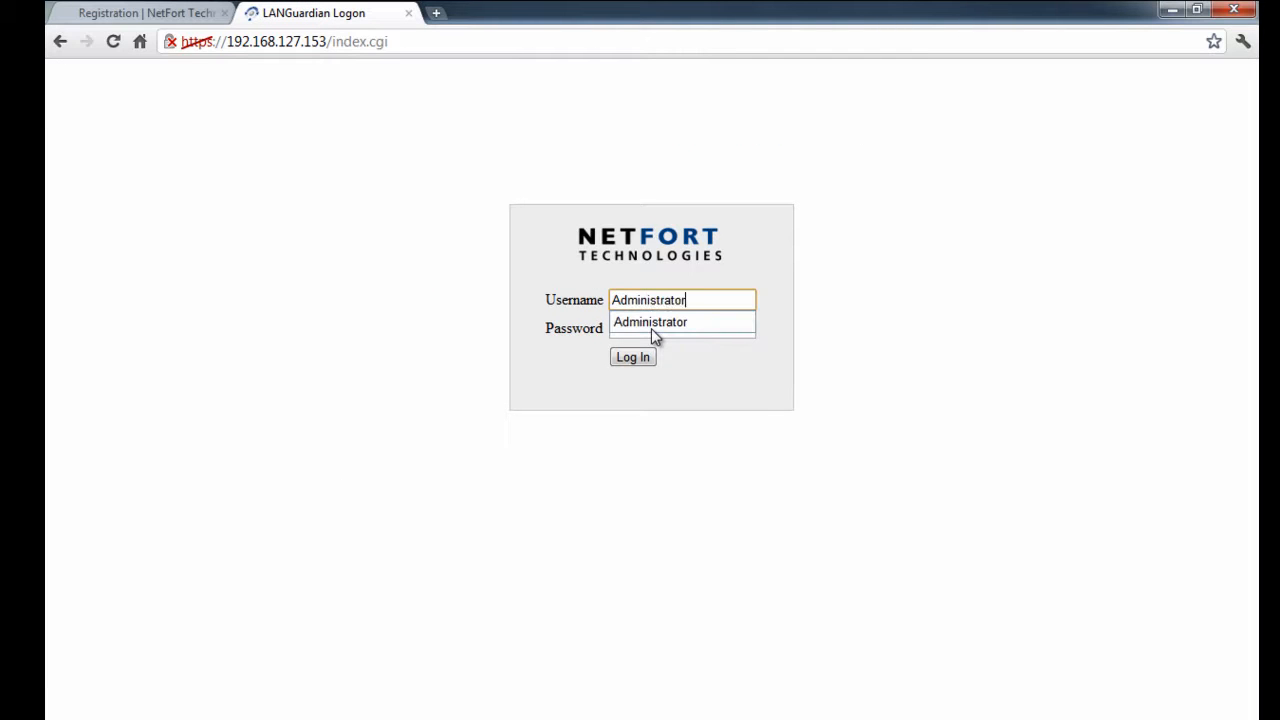
key("Tab")
type("•")
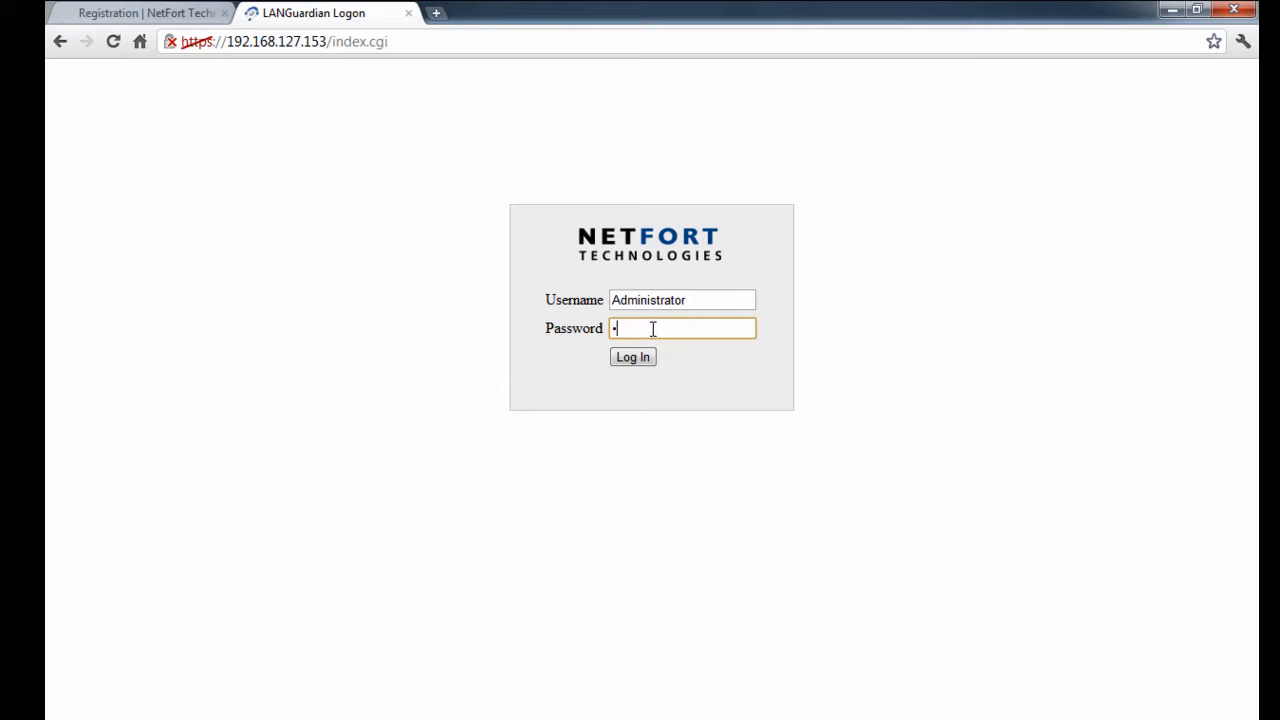
key("Return")
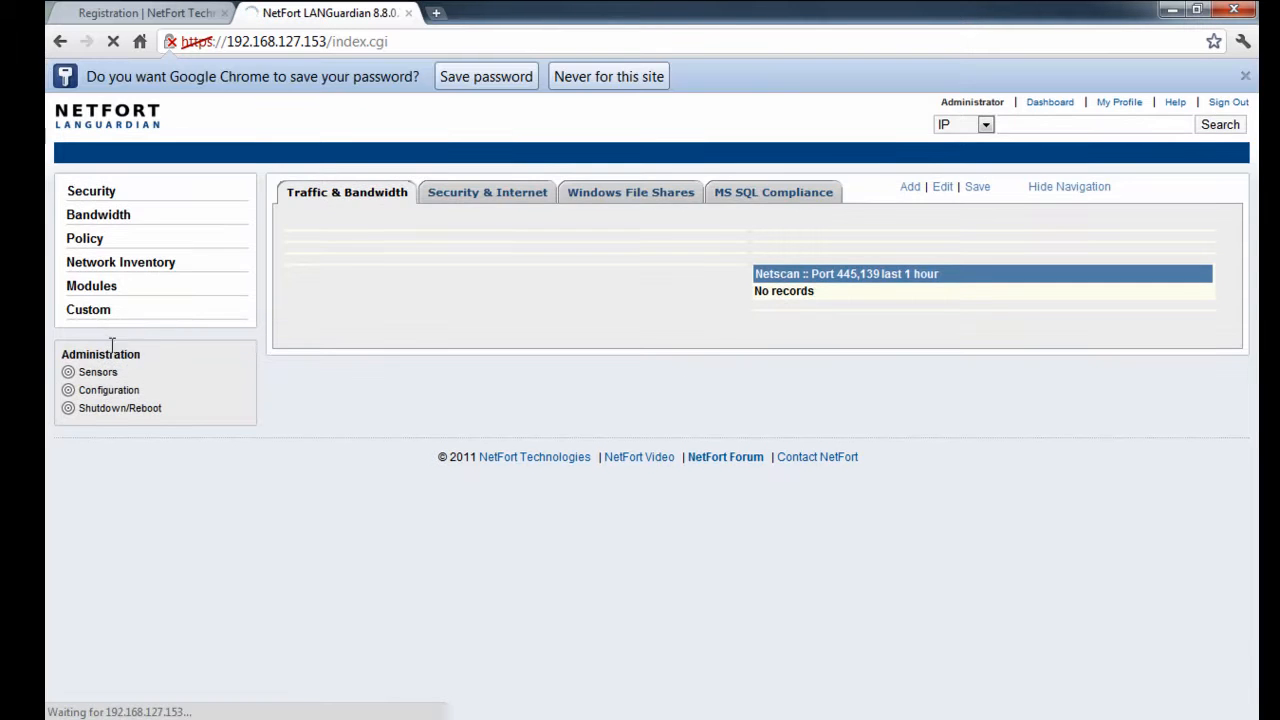
Step: Review the local sensor settings of Sensor 1 and save them
left_click(95, 371)
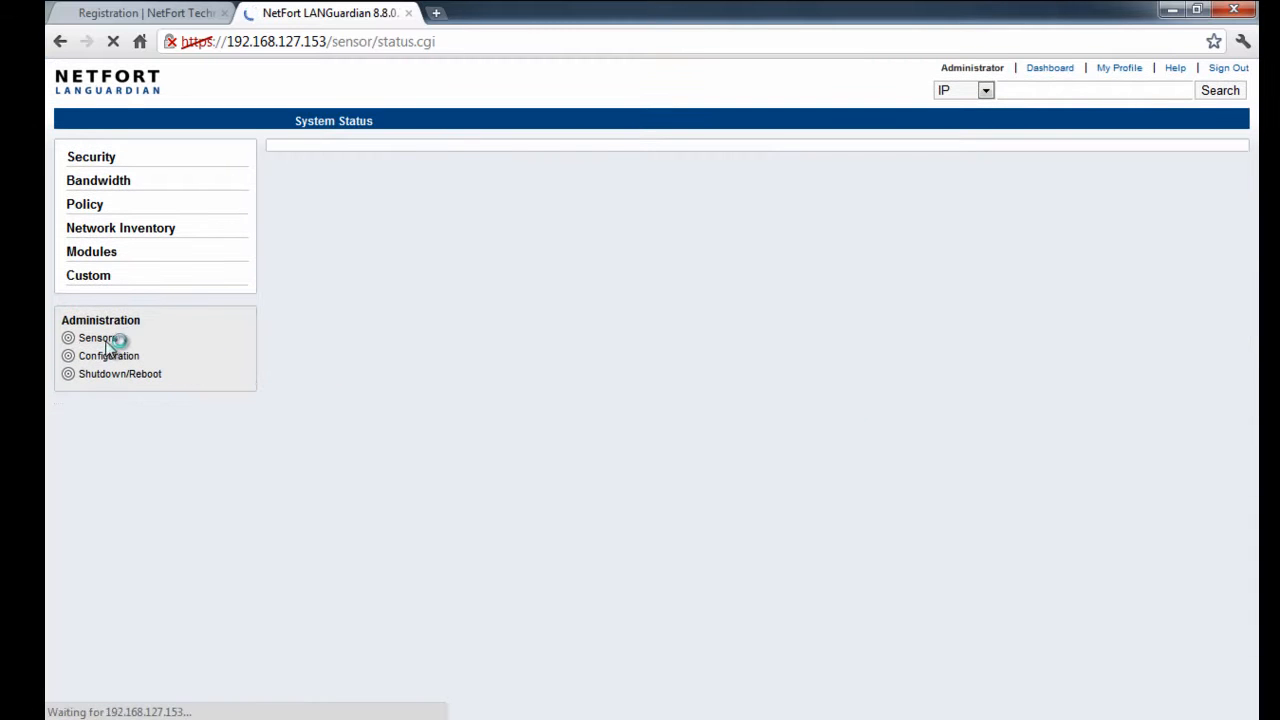
left_click(366, 231)
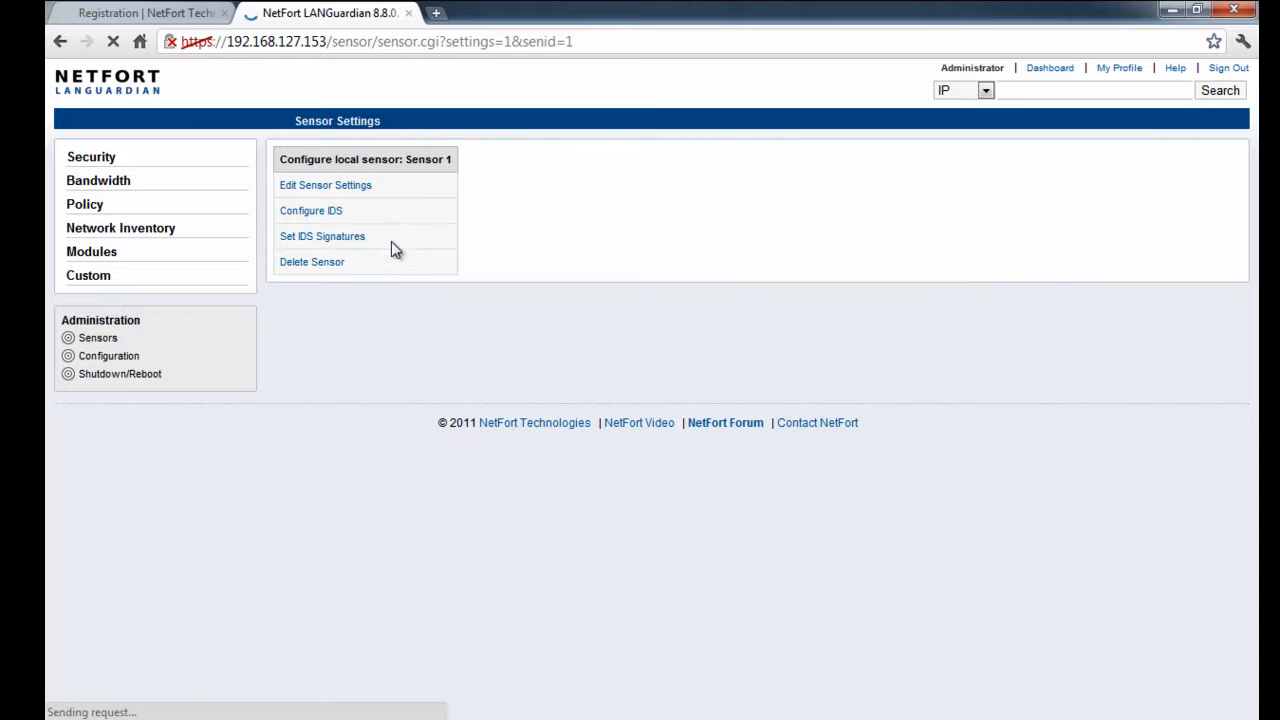
left_click(332, 190)
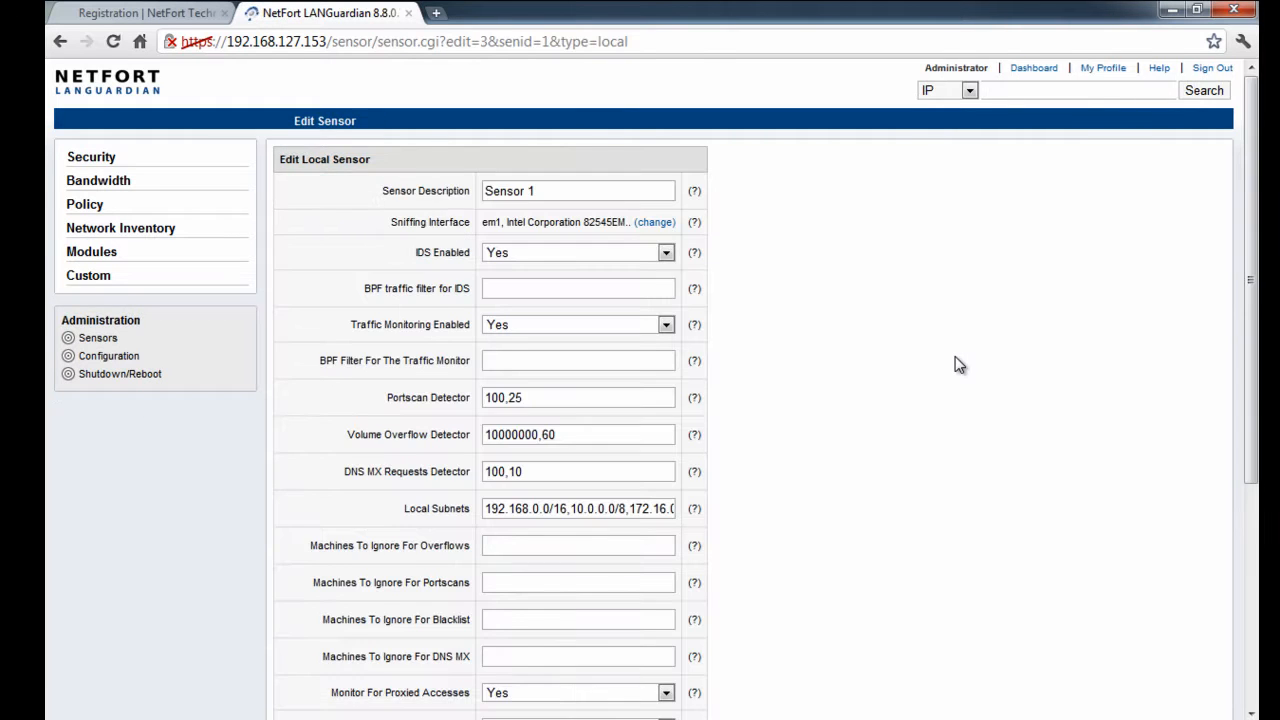
scroll(957, 362, "down", 5)
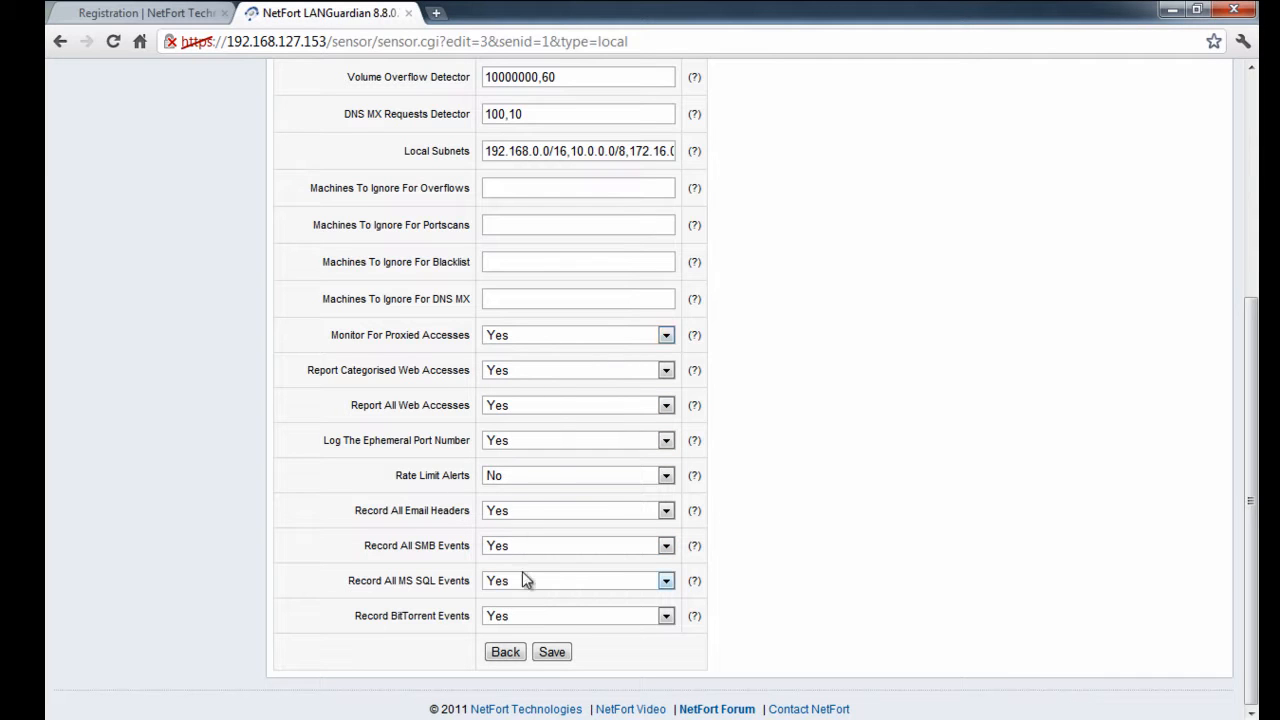
left_click(542, 655)
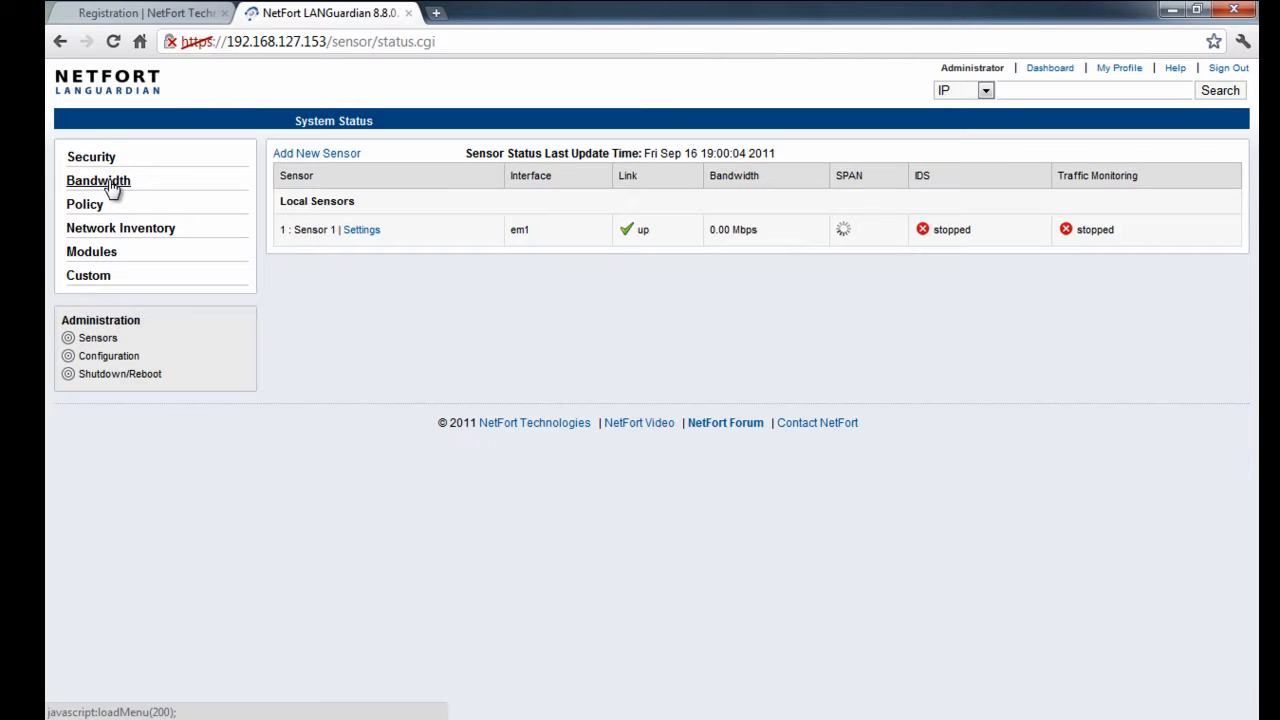
Step: Run the IP Traffic Distribution bandwidth report for the last 1 hour on all sensors
left_click(110, 183)
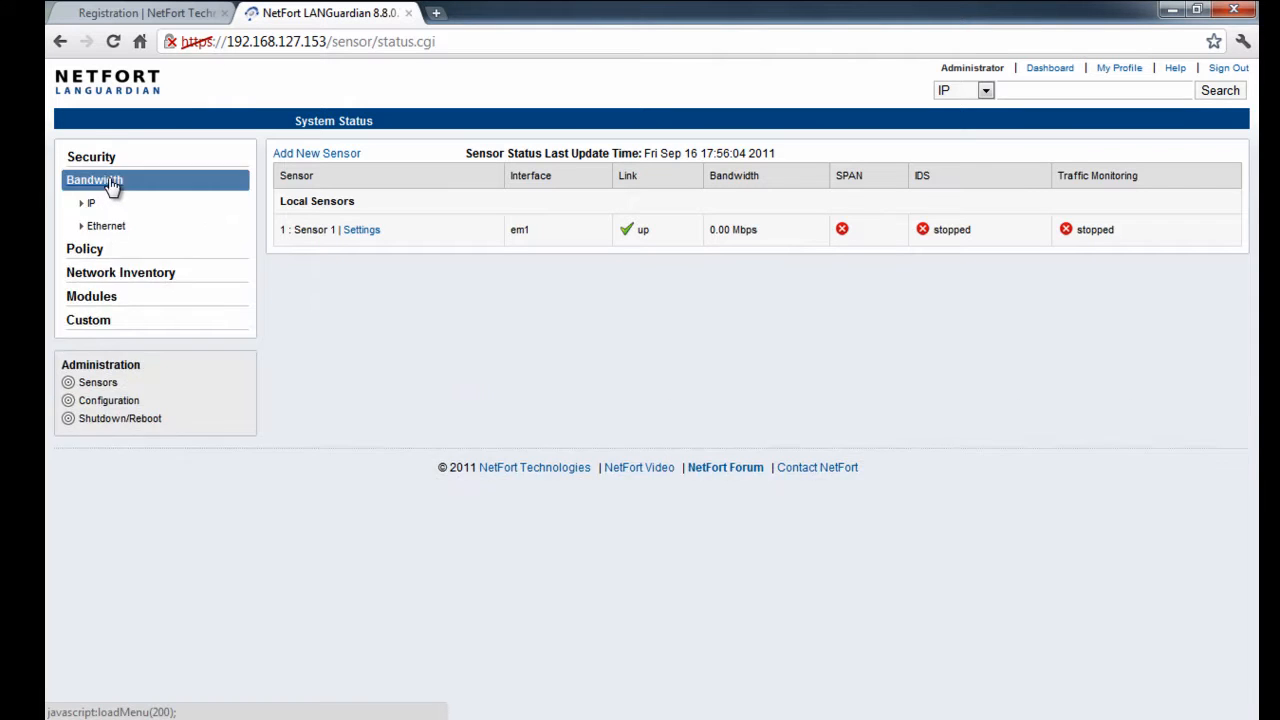
left_click(92, 205)
left_click(145, 227)
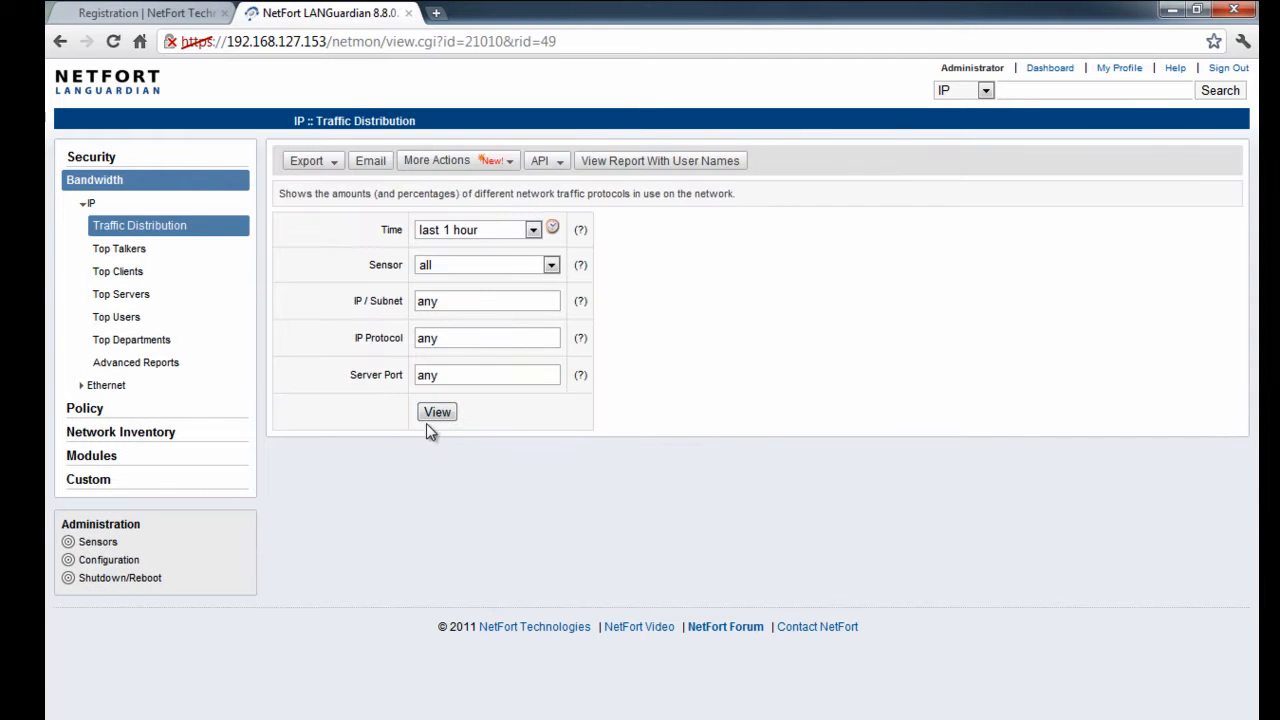
left_click(436, 413)
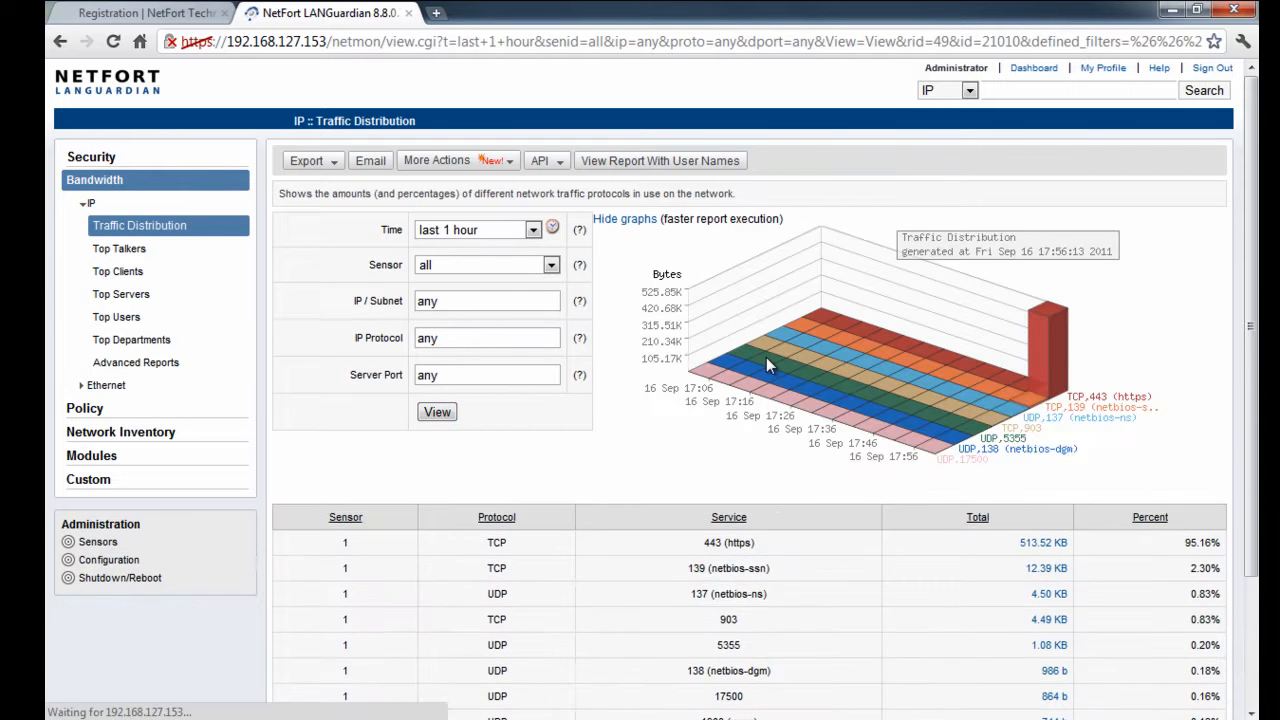
Step: Drill down from the TCP 443 (https) traffic total to the sessions of top talker 10.9.2.26, and return to the dashboard
scroll(766, 357, "down", 3)
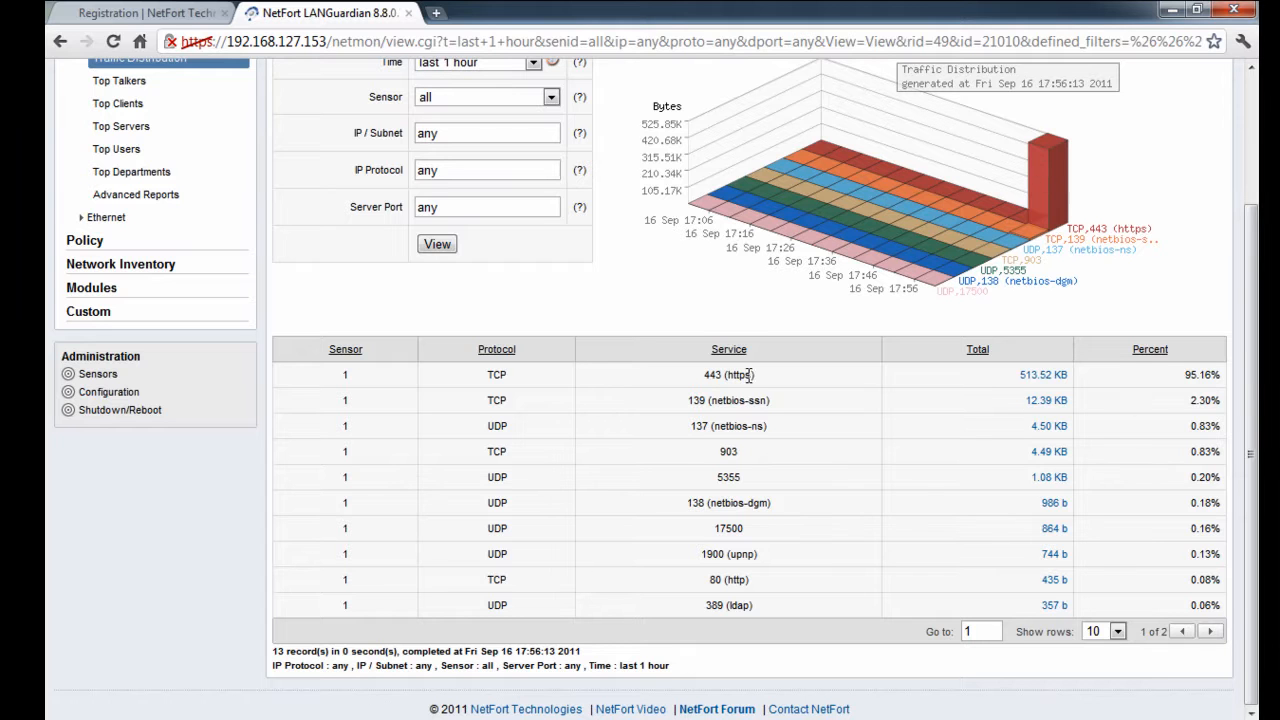
left_click_drag(790, 377, 703, 375)
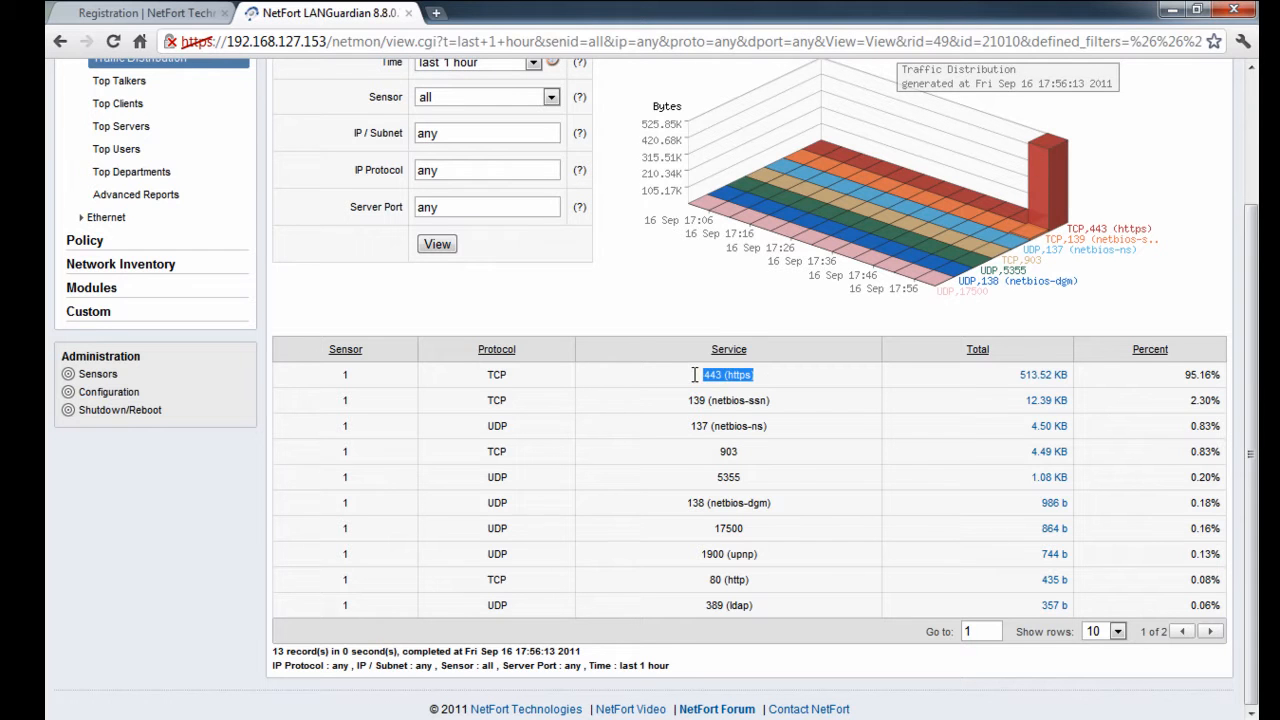
left_click(1010, 380)
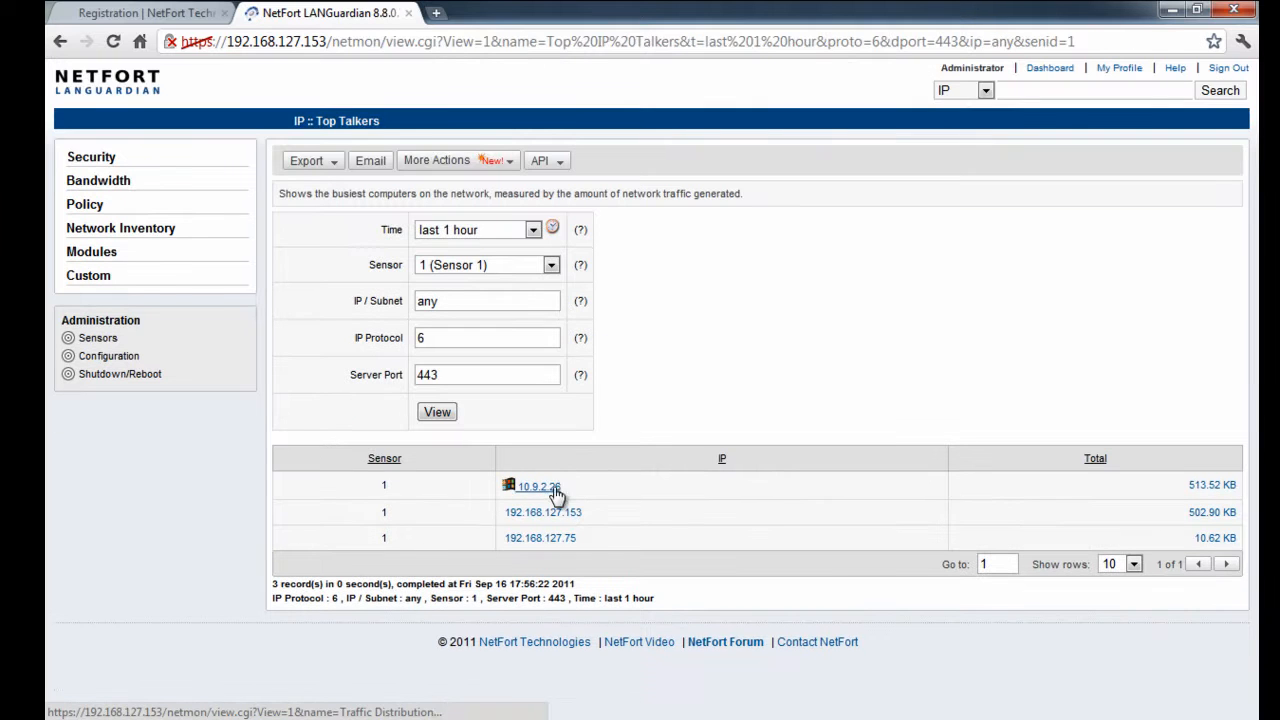
left_click_drag(604, 522, 520, 517)
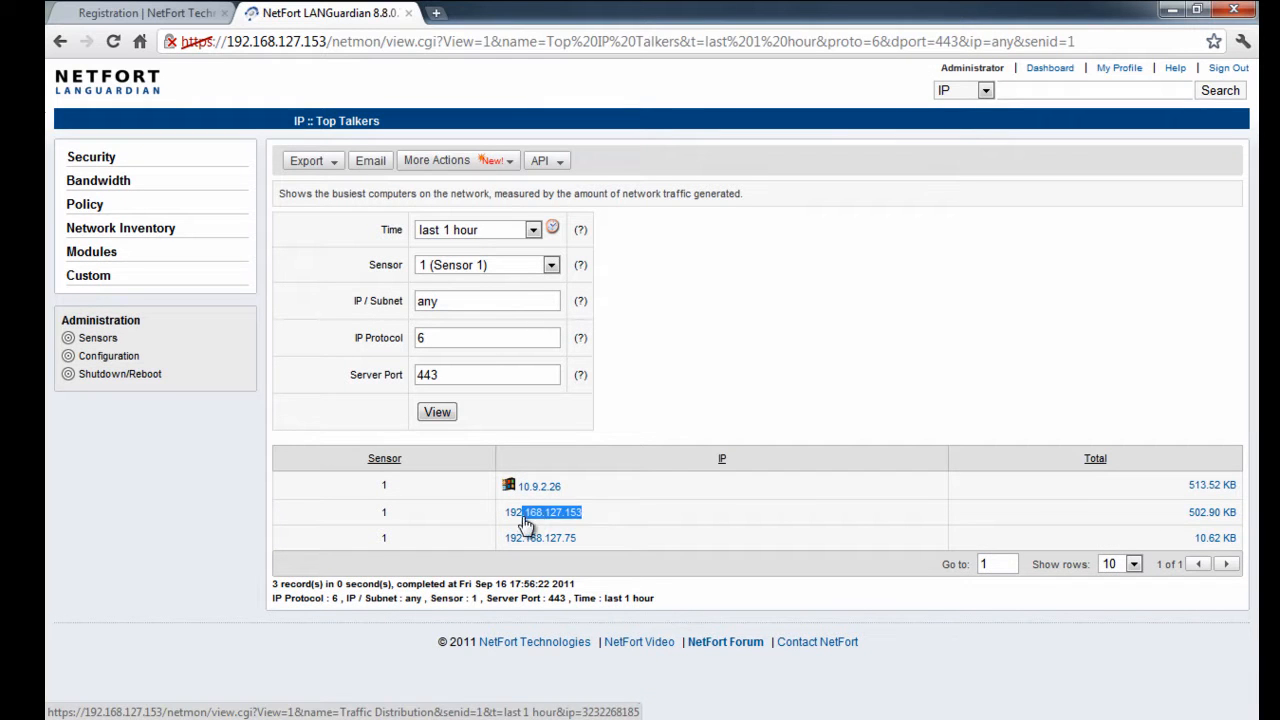
left_click(1198, 485)
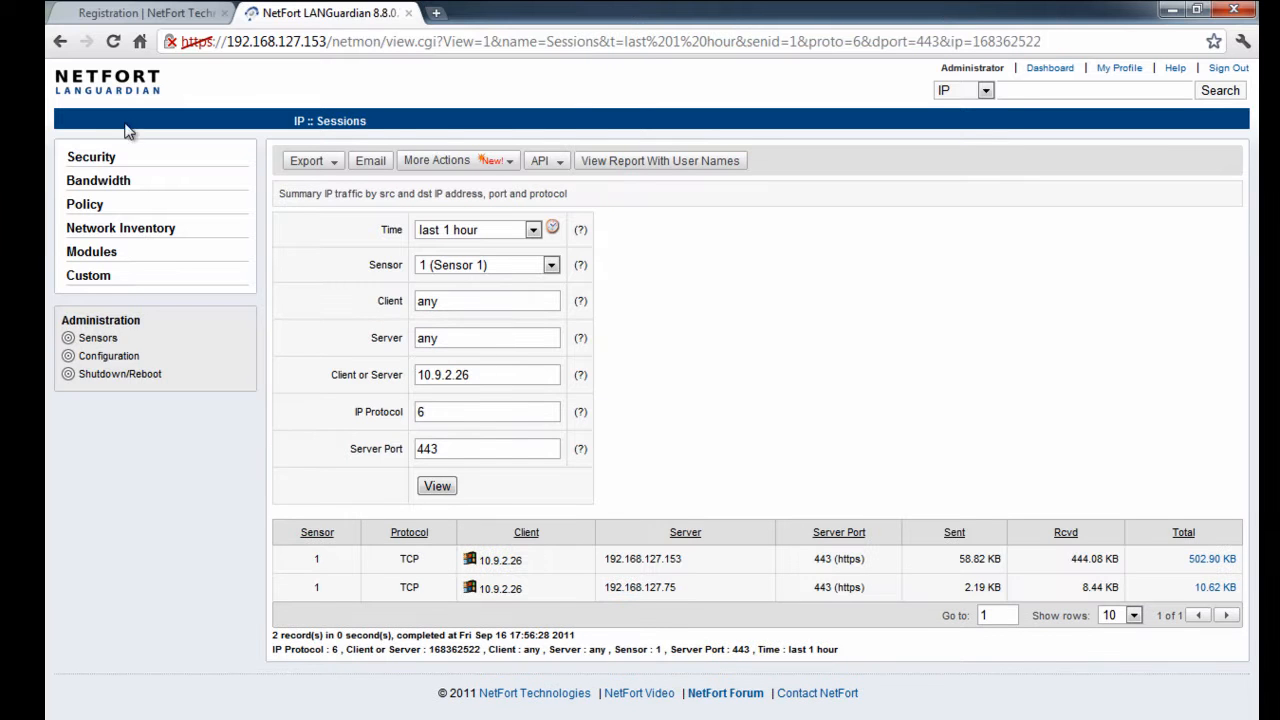
left_click(104, 88)
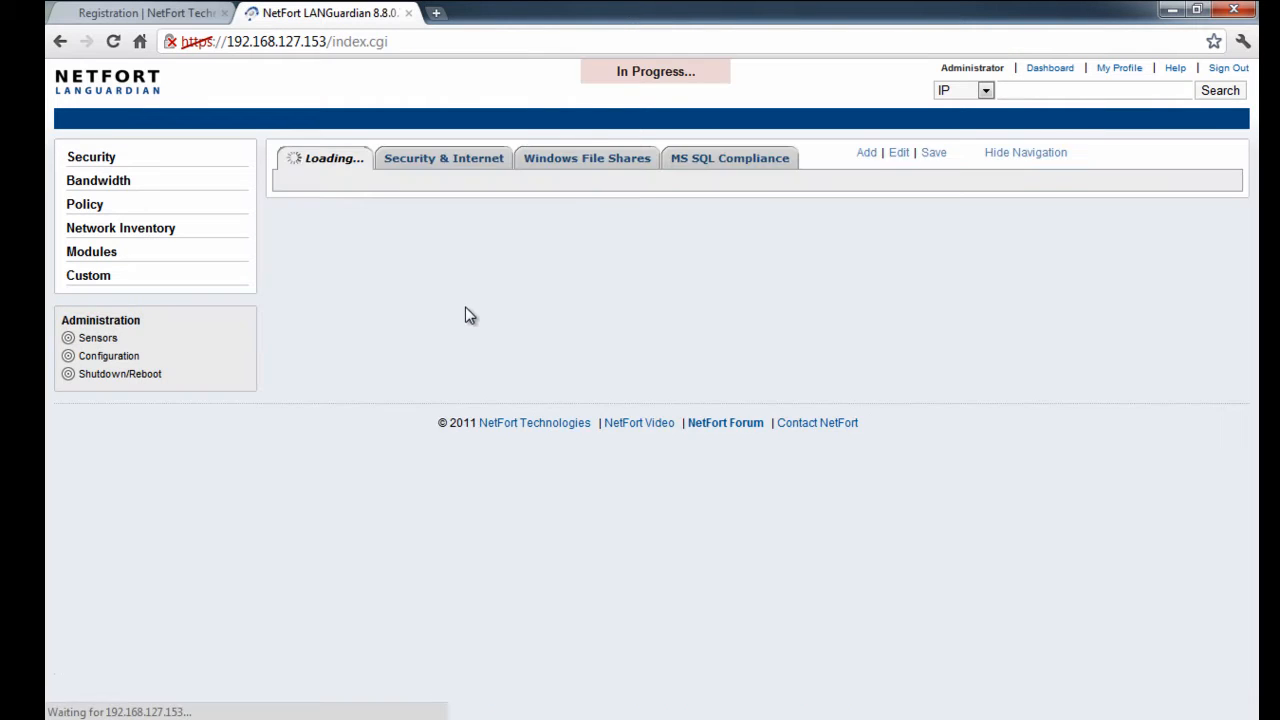